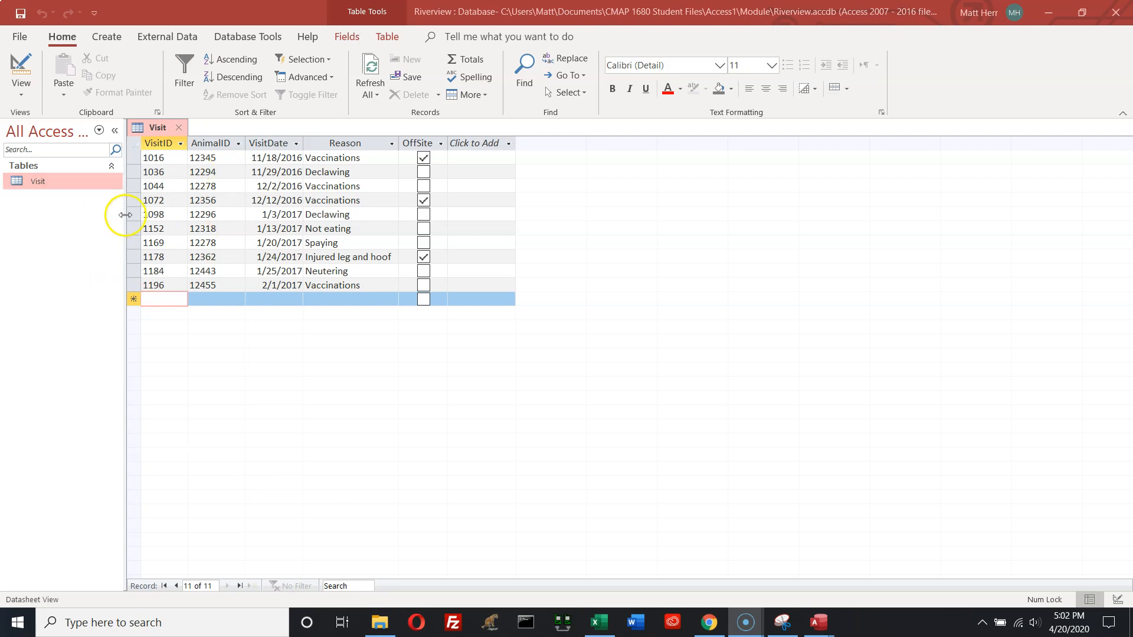
# Start another Access window and open the Kimberly.accdb database from the recent files
pyautogui.press('ctrl')
pyautogui.click(161, 623)
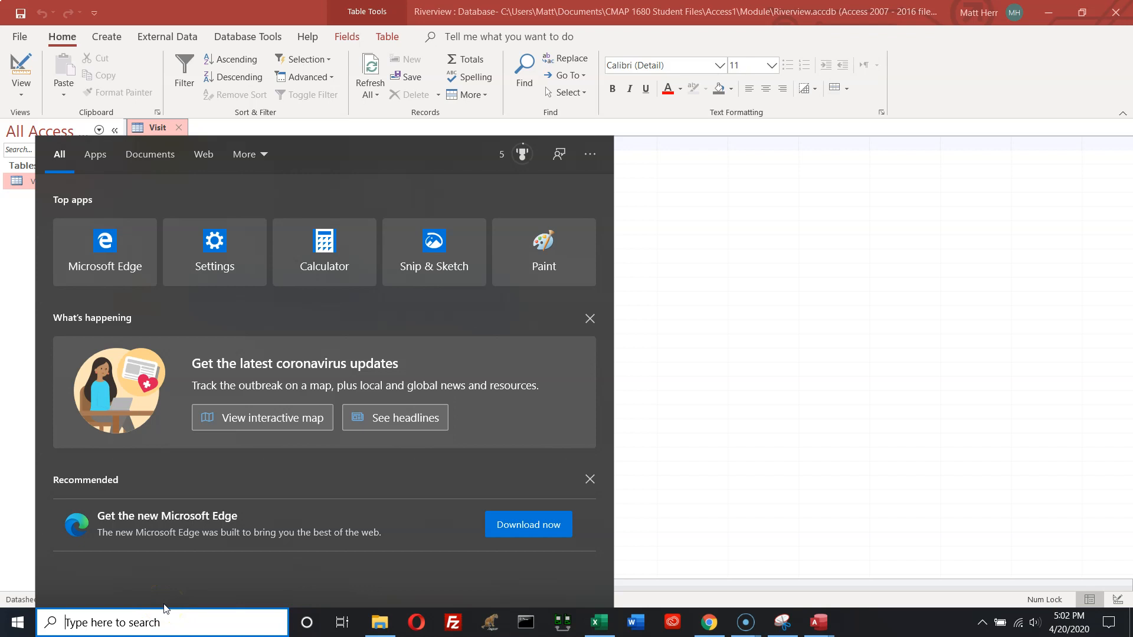
pyautogui.write('access')
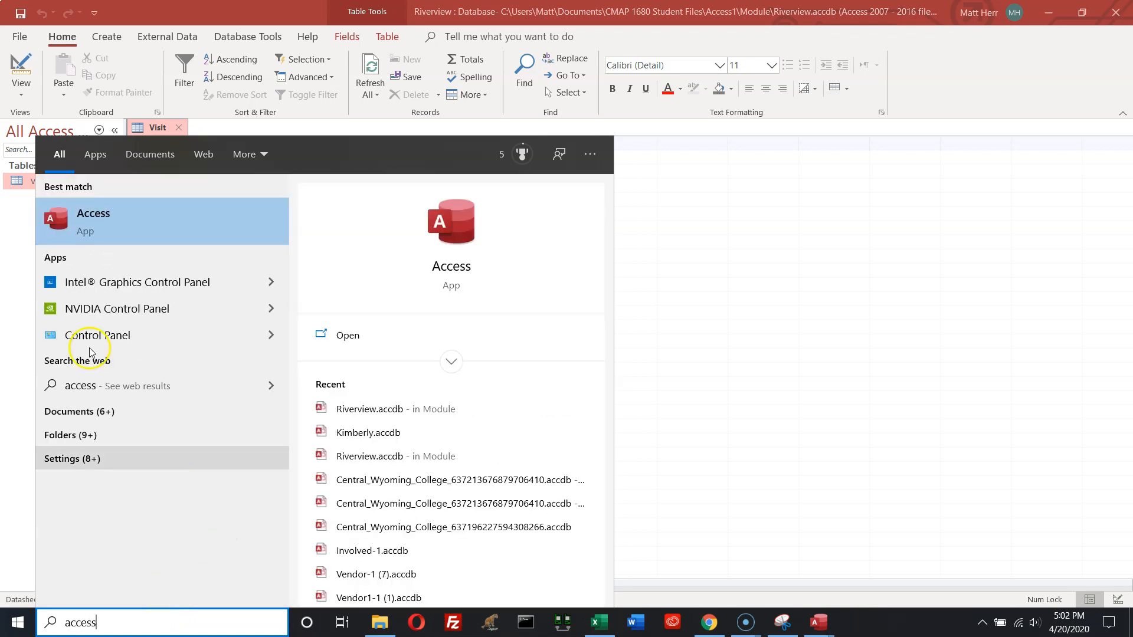
pyautogui.click(86, 219)
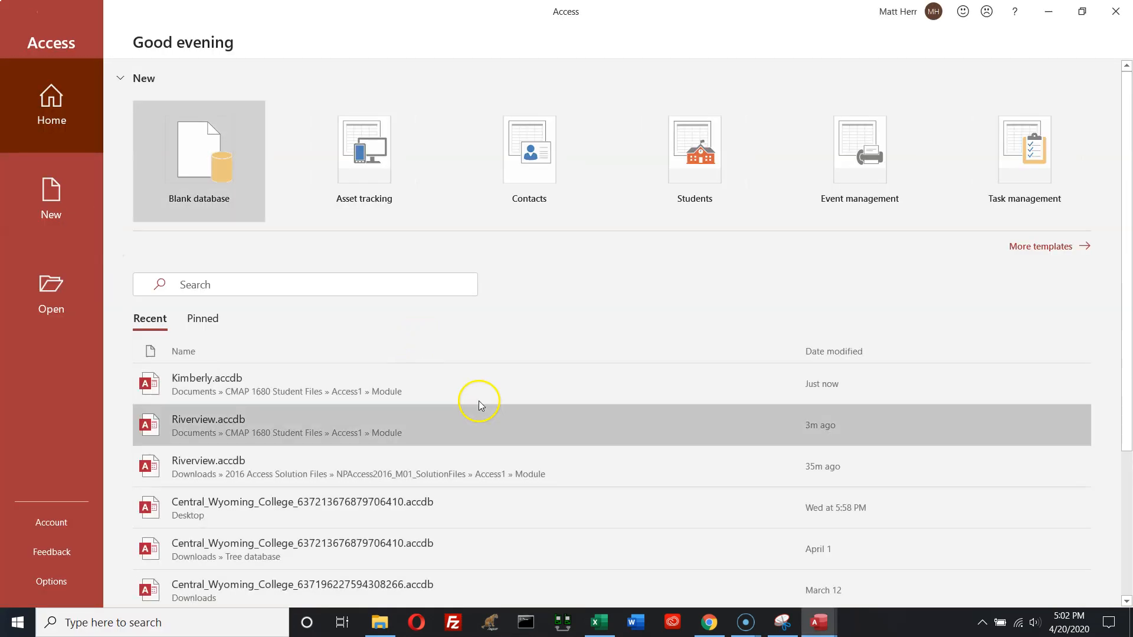
pyautogui.moveTo(823, 634)
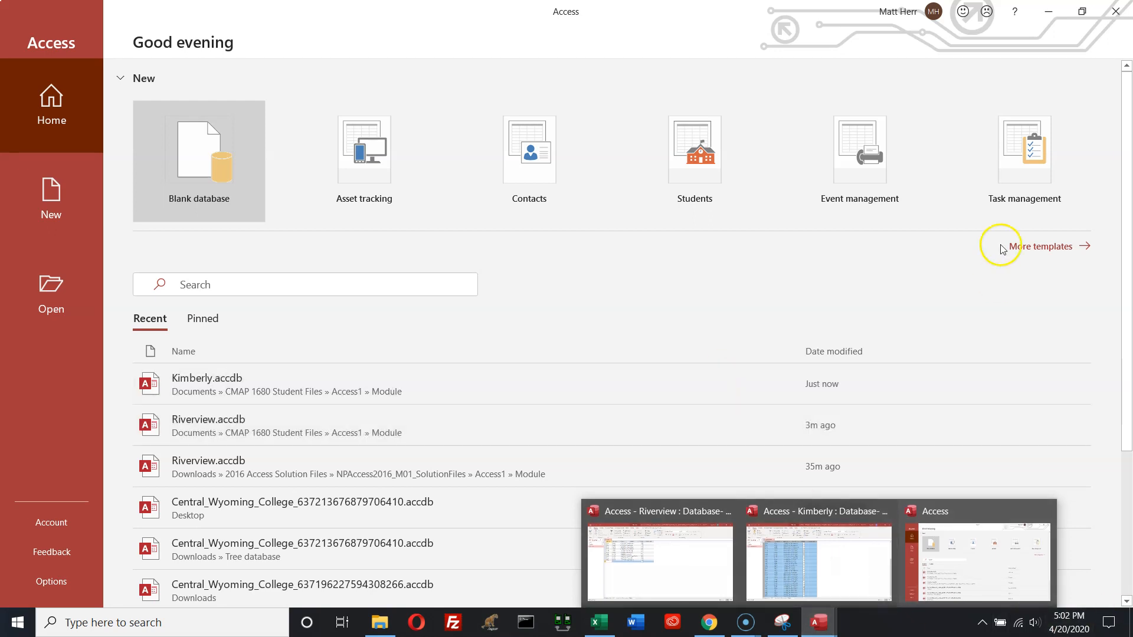
pyautogui.click(236, 396)
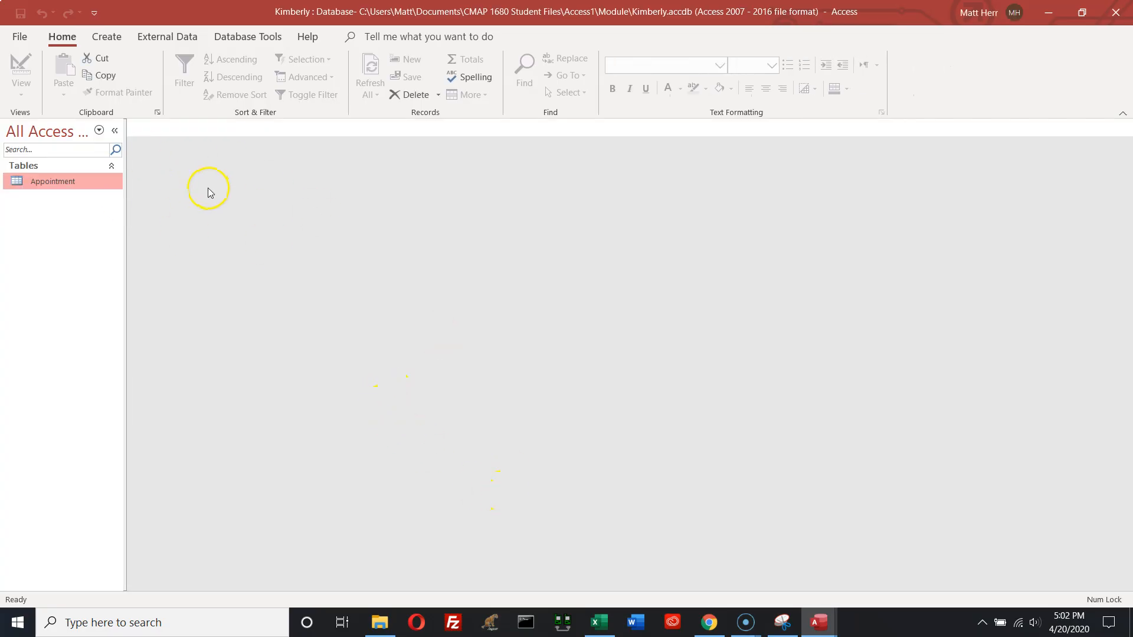
# Open the Appointment table and copy all of its records
pyautogui.rightClick(43, 181)
pyautogui.doubleClick(44, 181)
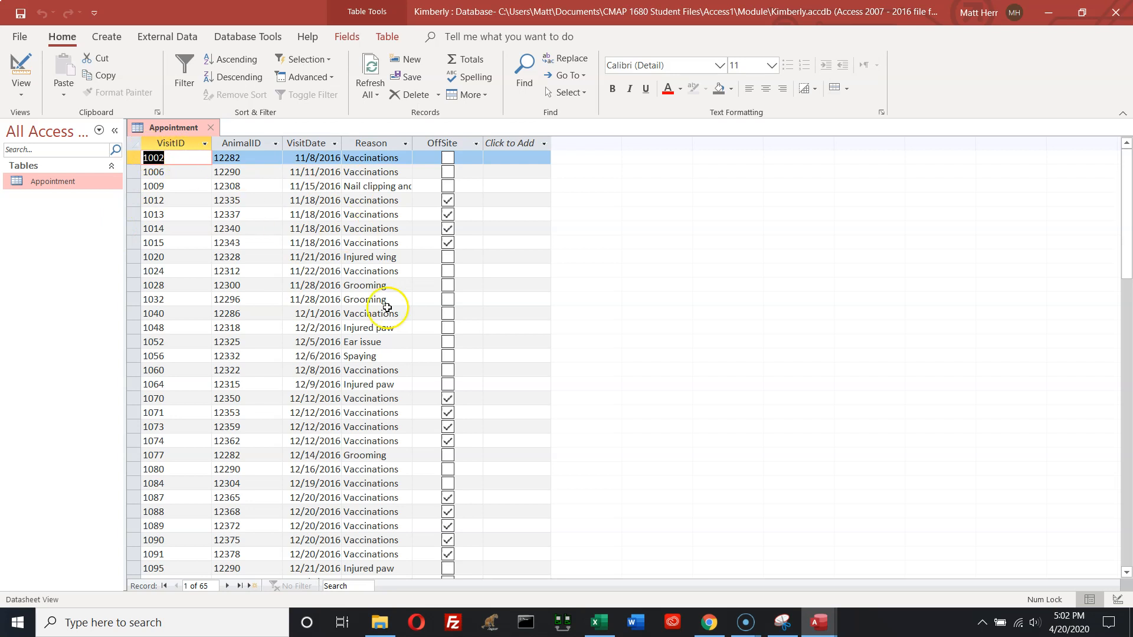
pyautogui.click(134, 143)
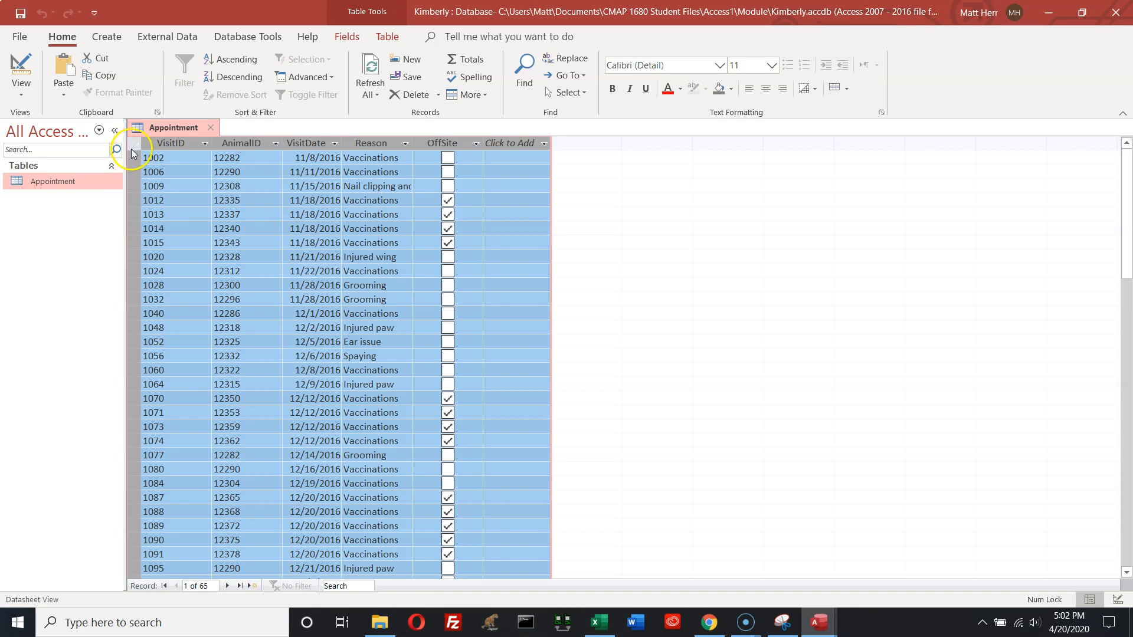
pyautogui.rightClick(132, 148)
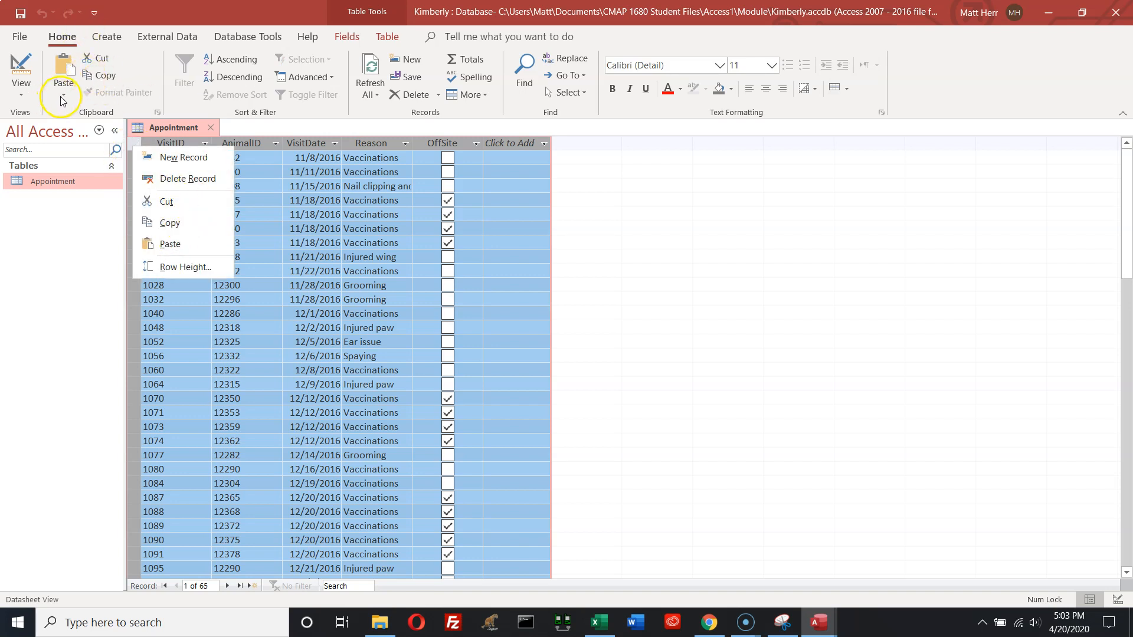
pyautogui.click(99, 78)
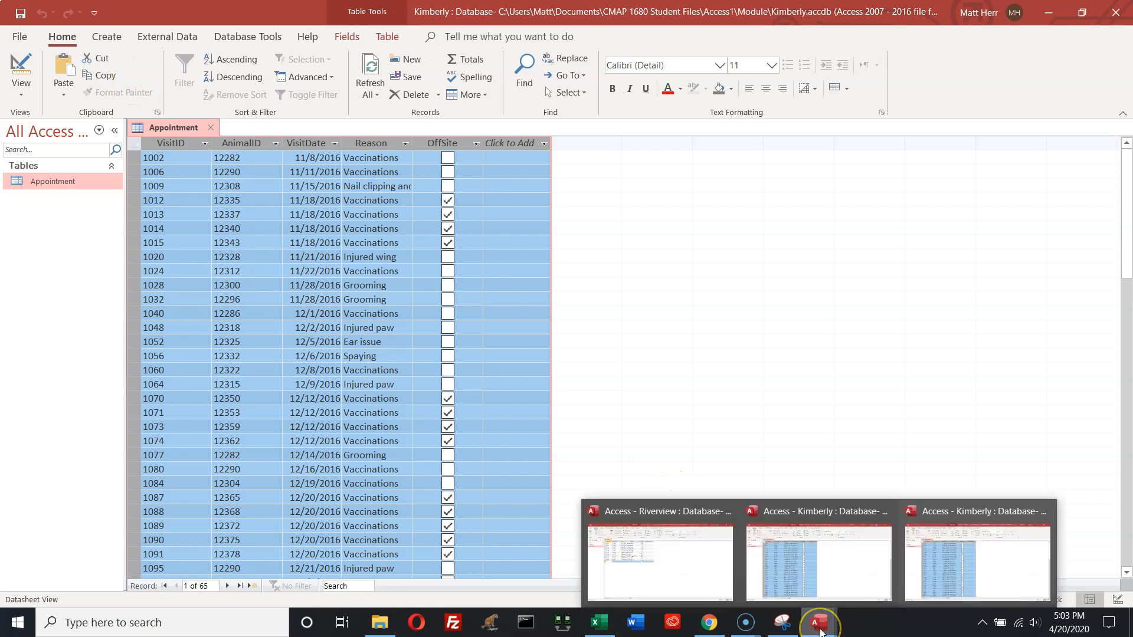
# Switch to the Riverview database and append the copied records to the Visit table, accepting the paste
pyautogui.click(671, 559)
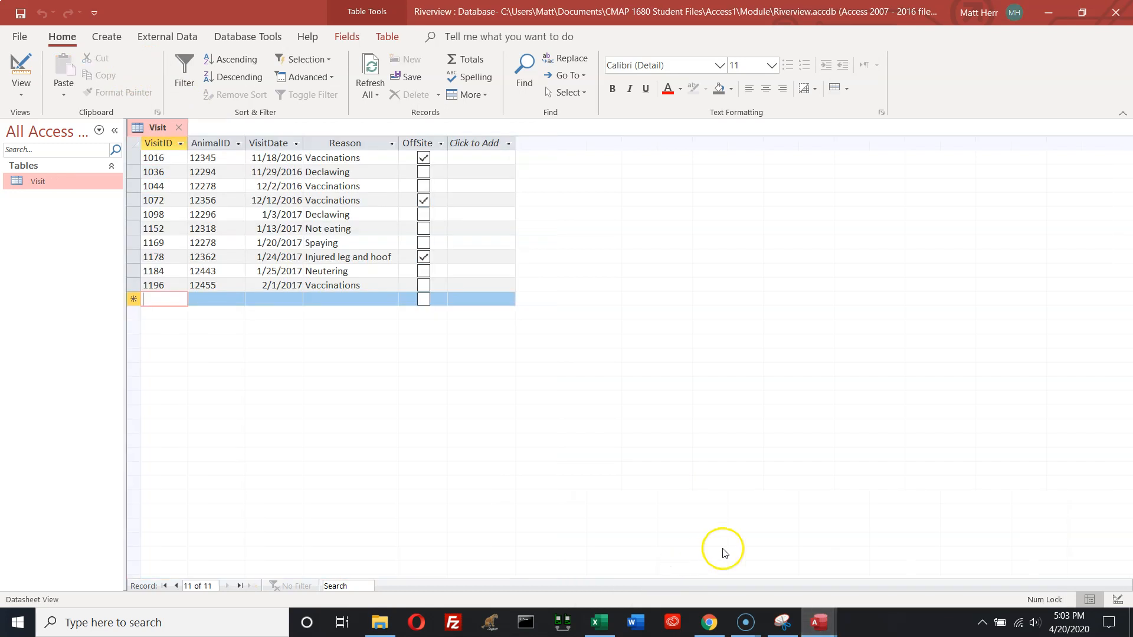
pyautogui.click(61, 97)
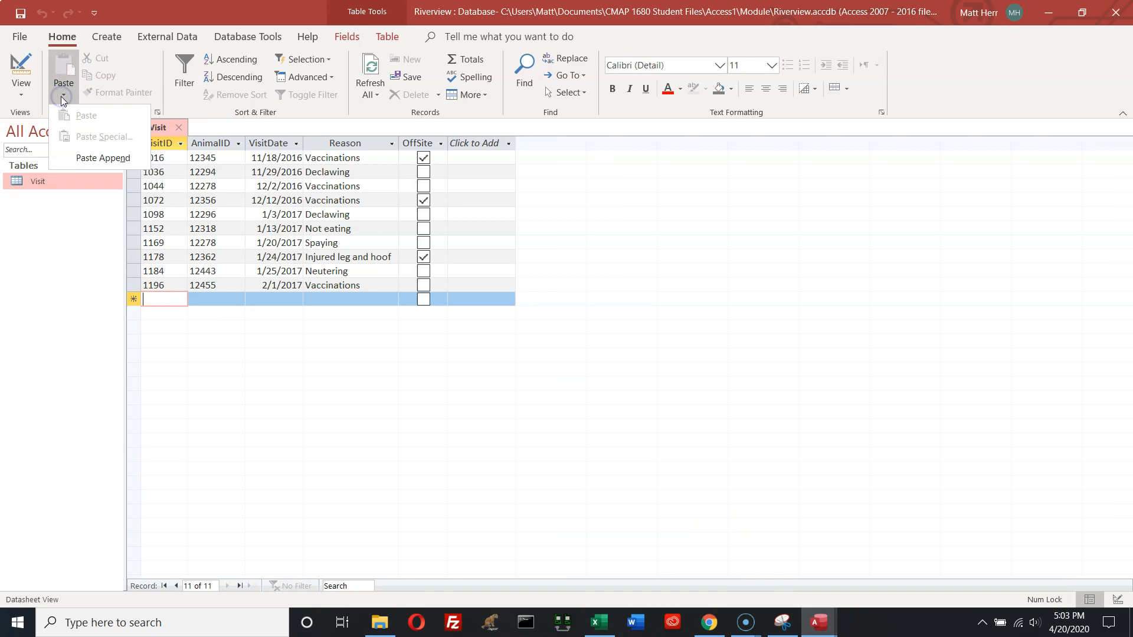
pyautogui.click(89, 159)
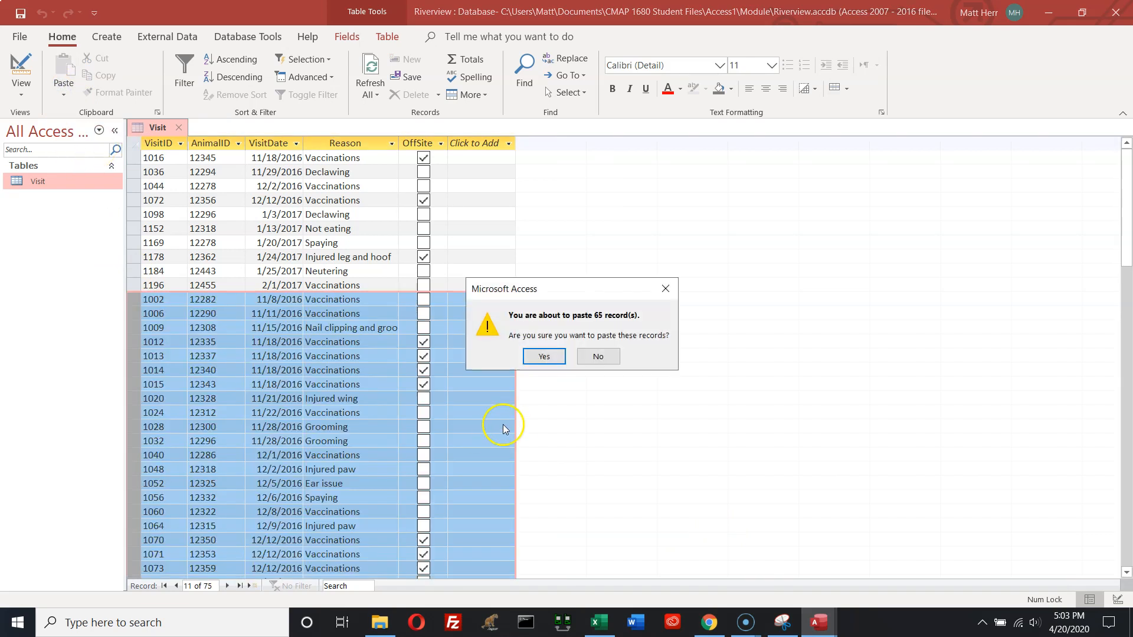
pyautogui.click(544, 357)
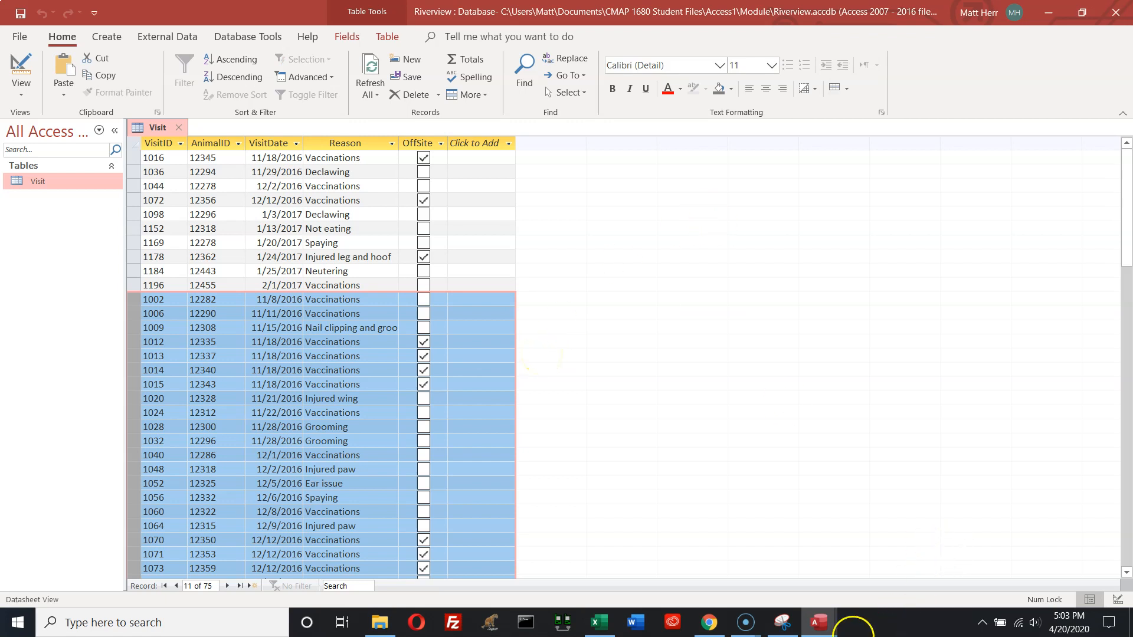
# Close the duplicate Kimberly database window and switch to the remaining Kimberly window
pyautogui.moveTo(826, 632)
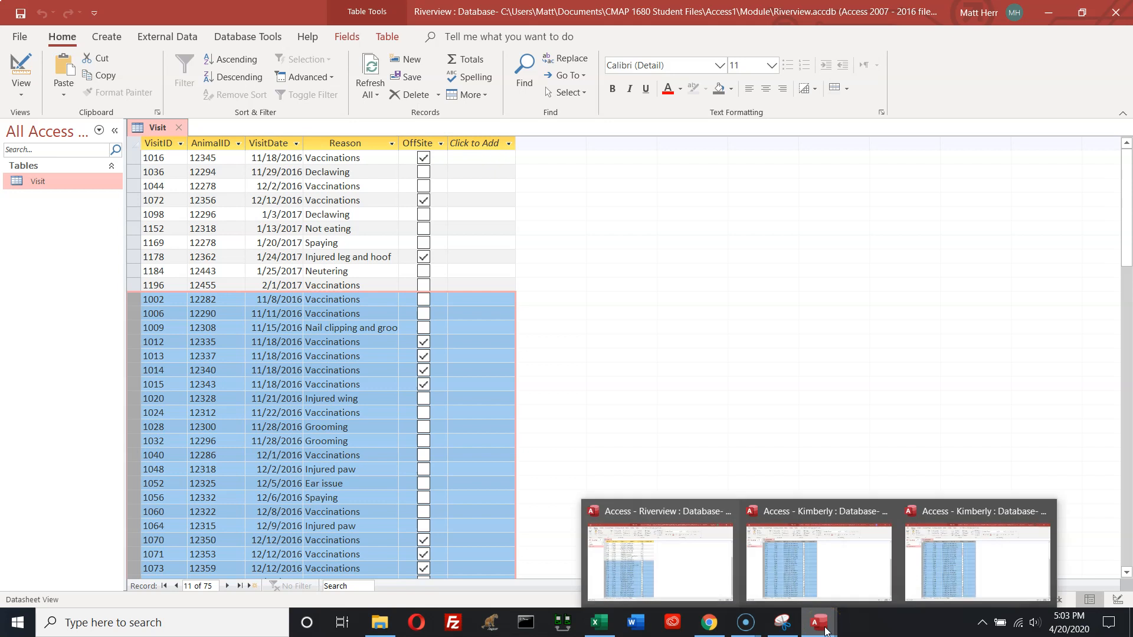
pyautogui.click(1044, 511)
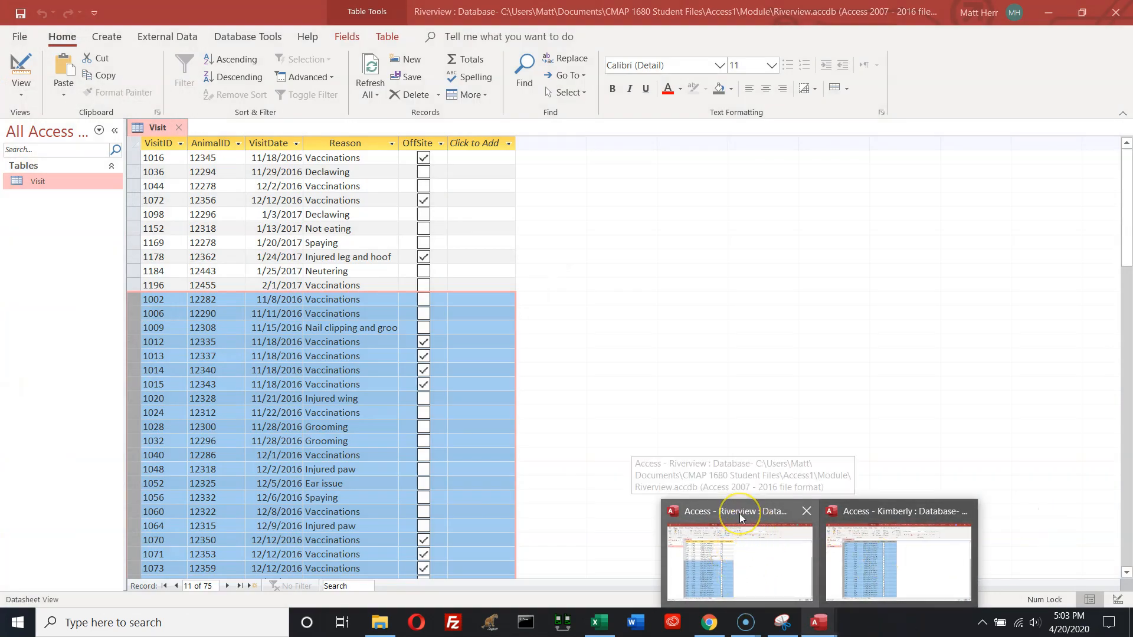
pyautogui.moveTo(905, 515)
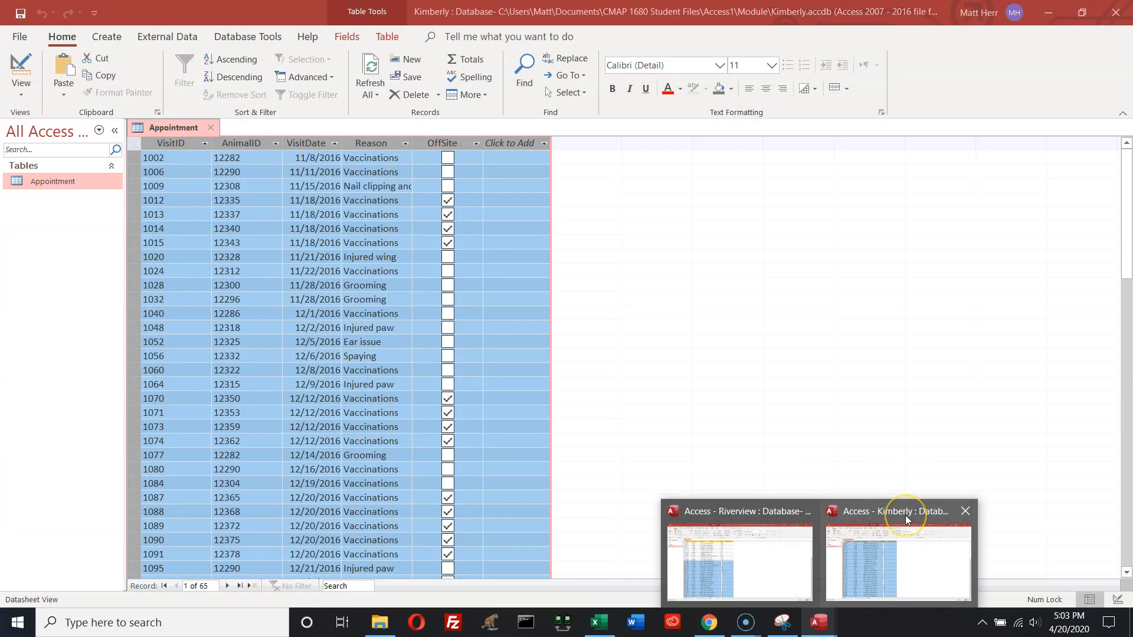
pyautogui.click(890, 516)
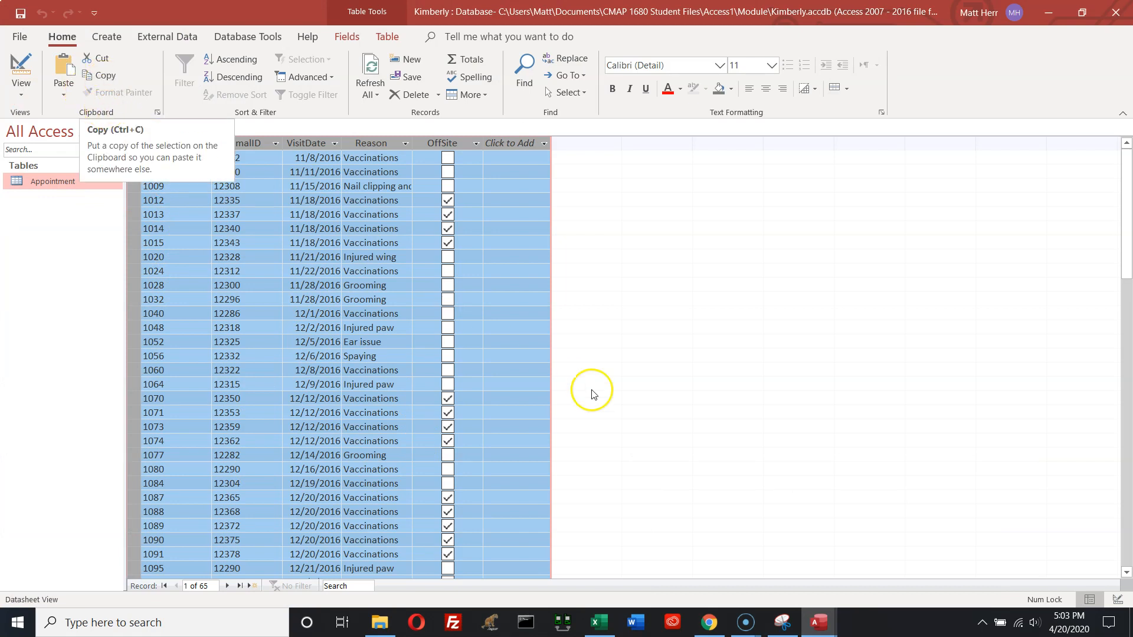
# Return to the Riverview database and select the first ten Visit records, VisitID 1016 through 1196
pyautogui.moveTo(823, 624)
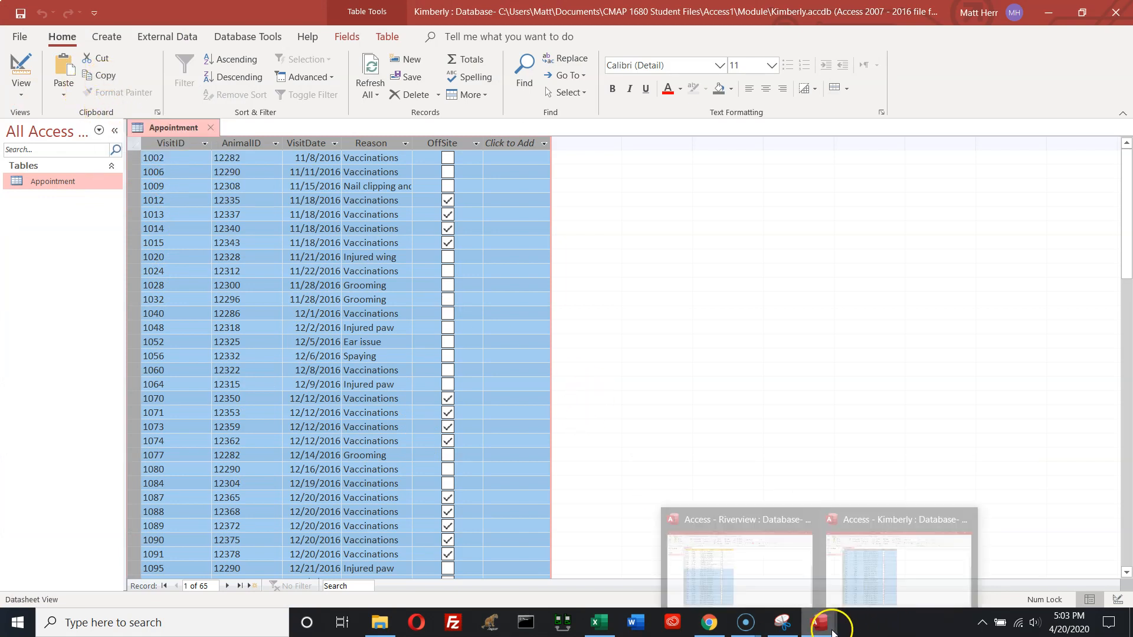
pyautogui.moveTo(712, 559)
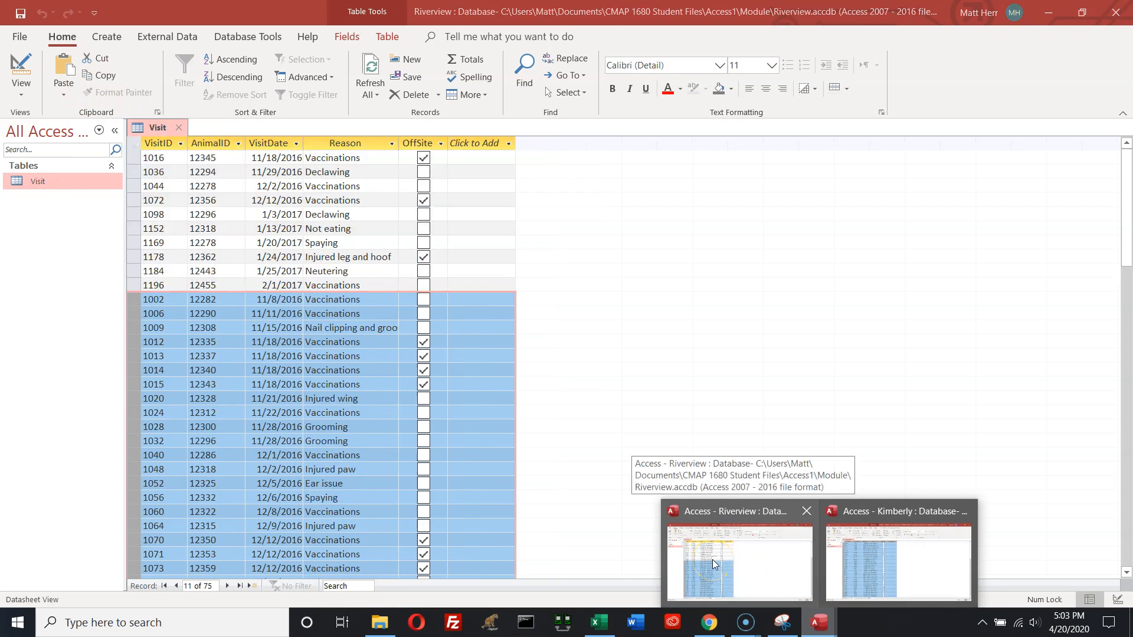
pyautogui.click(712, 563)
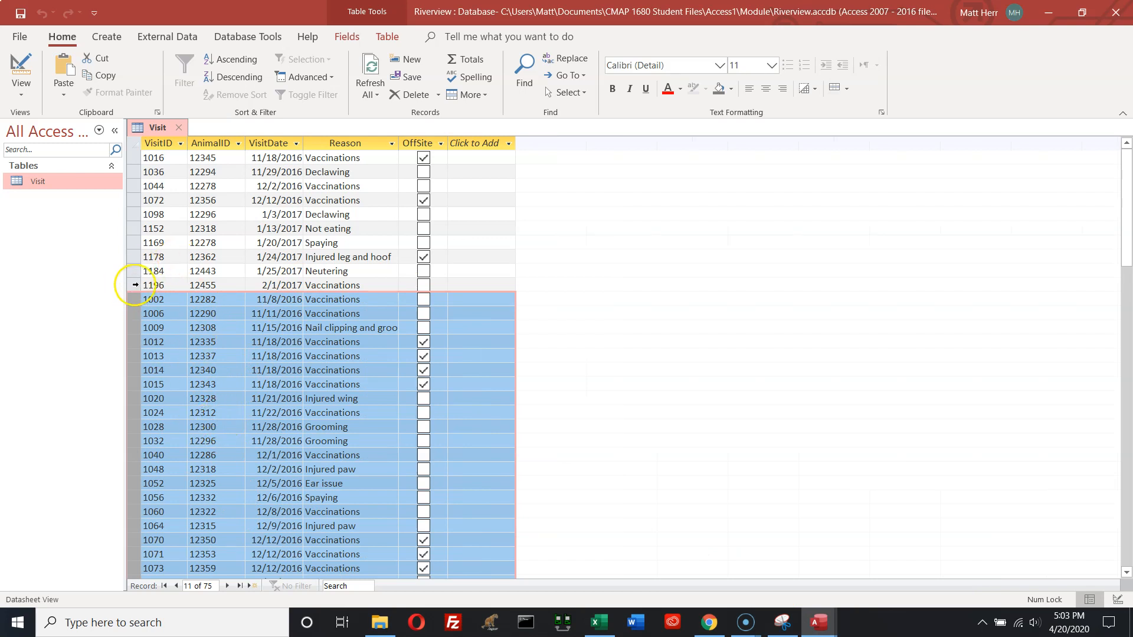
pyautogui.moveTo(132, 285); pyautogui.dragTo(116, 137)
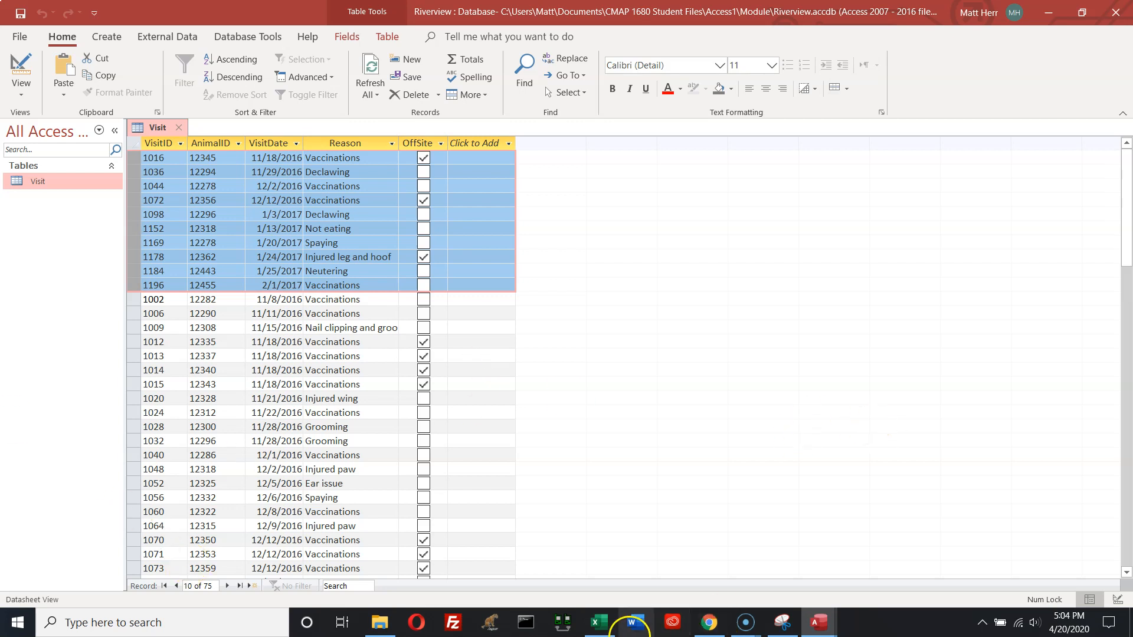
# Close the remaining Kimberly database window and clear the record selection in the Visit table
pyautogui.moveTo(819, 630)
pyautogui.click(966, 511)
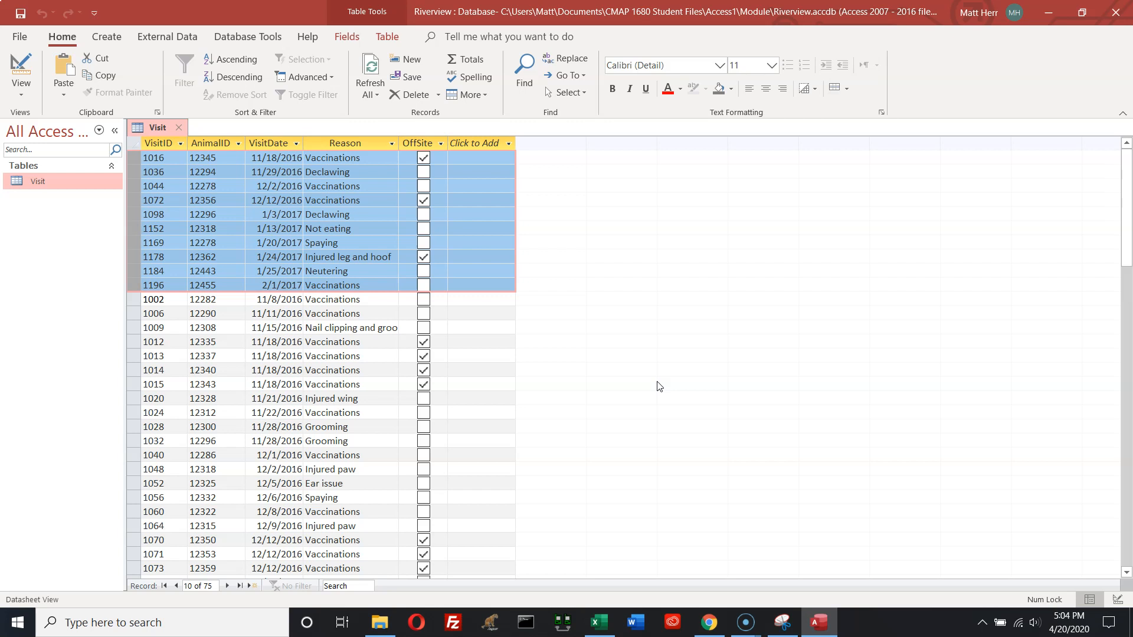
pyautogui.click(244, 283)
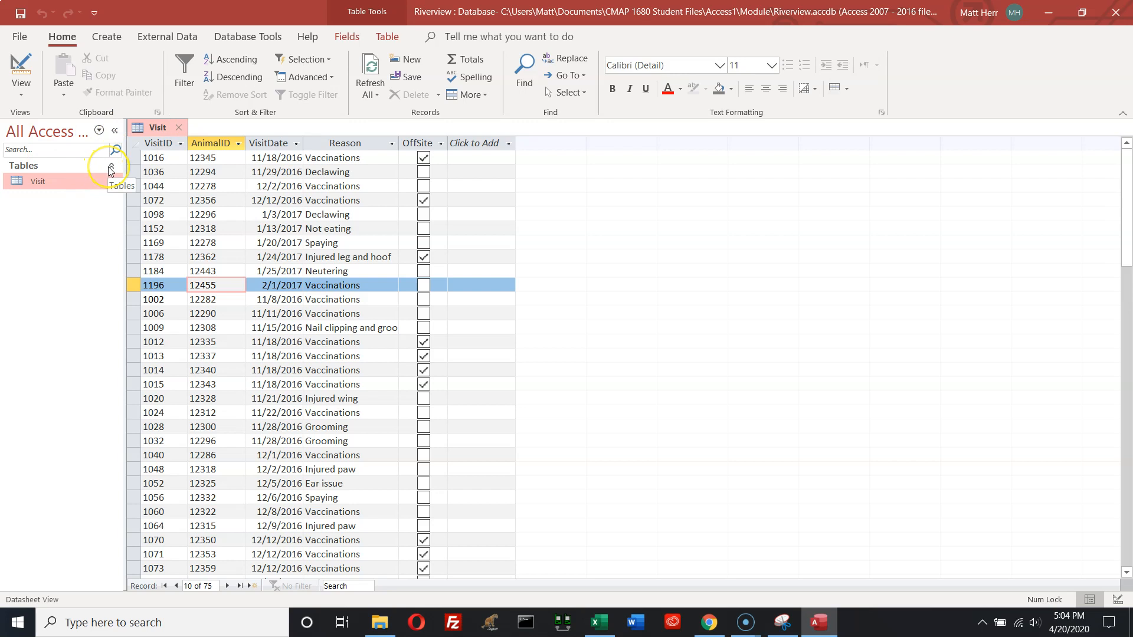
# Collapse and reopen the Navigation Pane twice
pyautogui.click(115, 131)
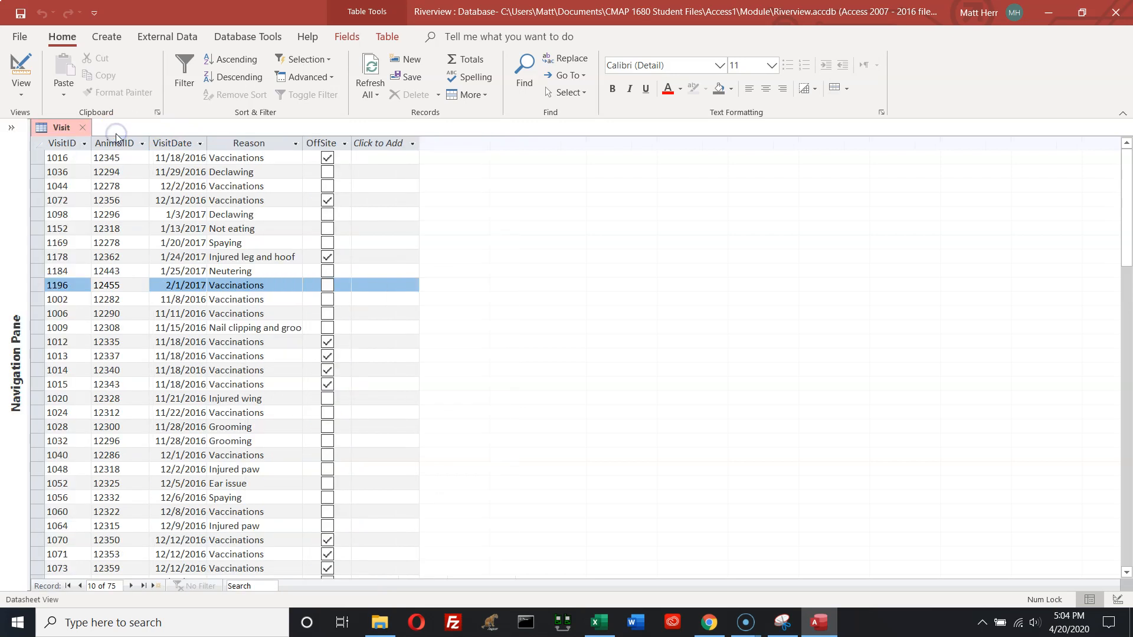
pyautogui.click(11, 127)
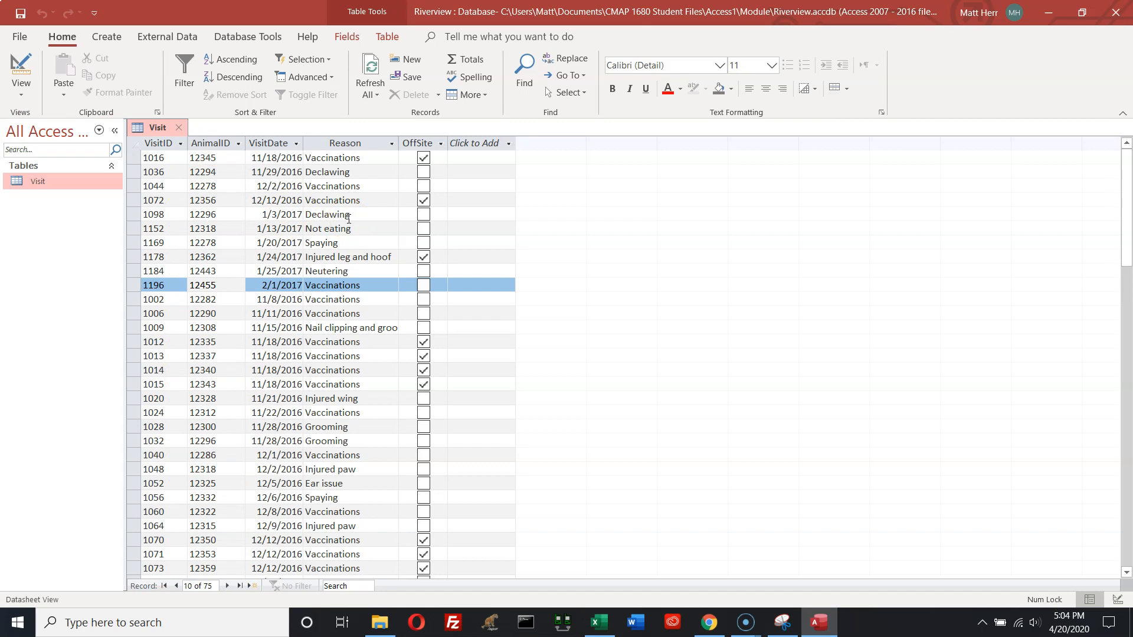
pyautogui.click(115, 130)
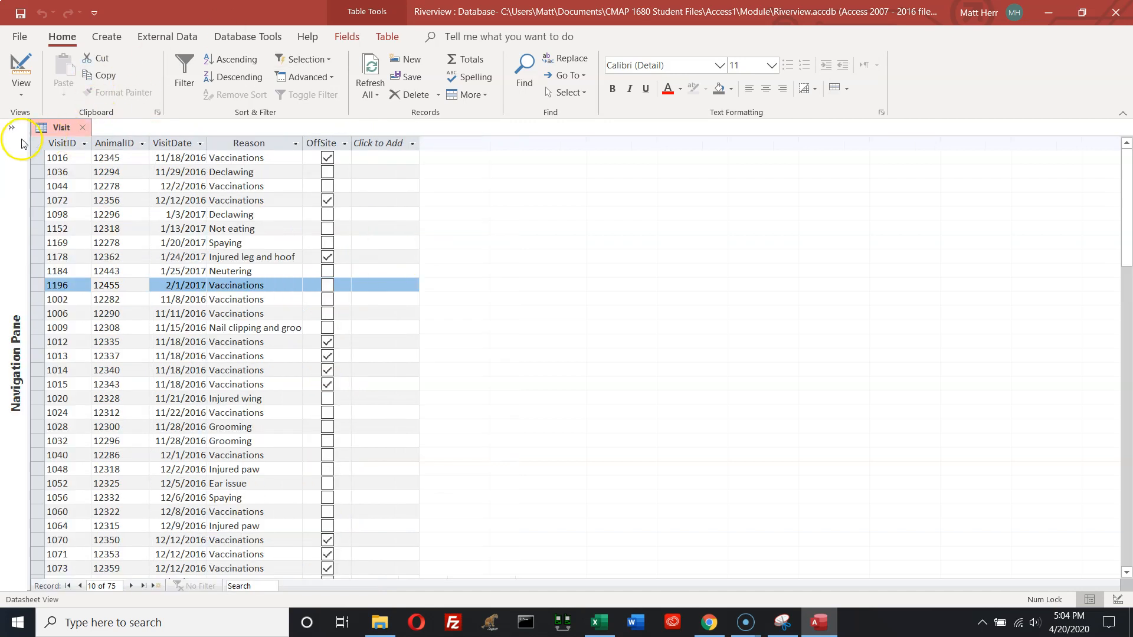
pyautogui.click(11, 127)
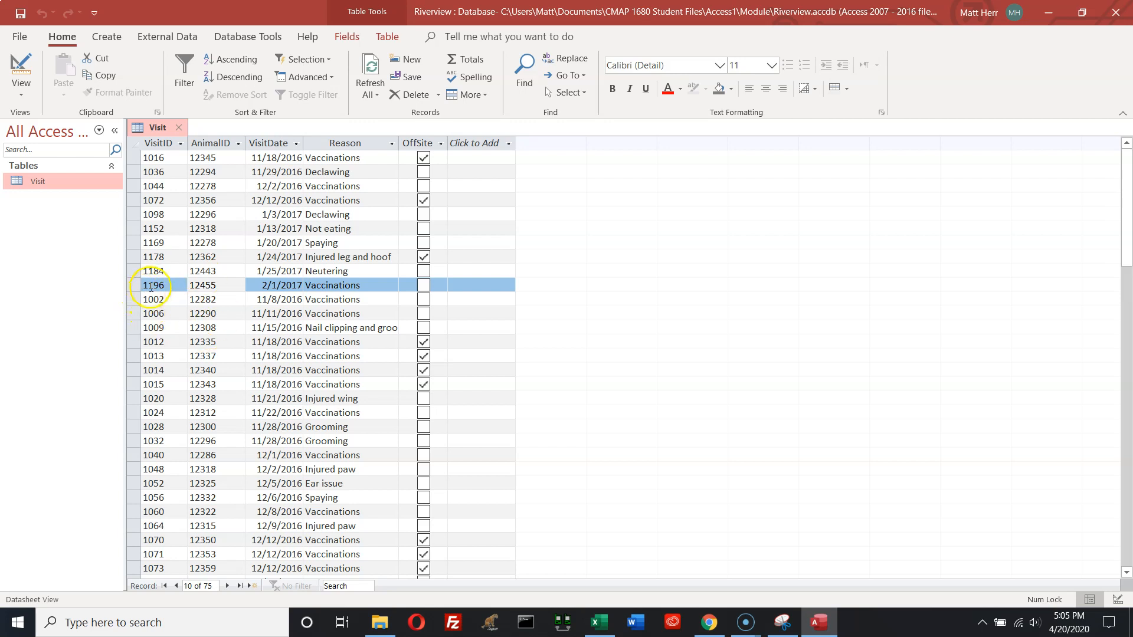
# Examine the combined records in the Visit table, from the original rows through the last appended ones
pyautogui.click(132, 285)
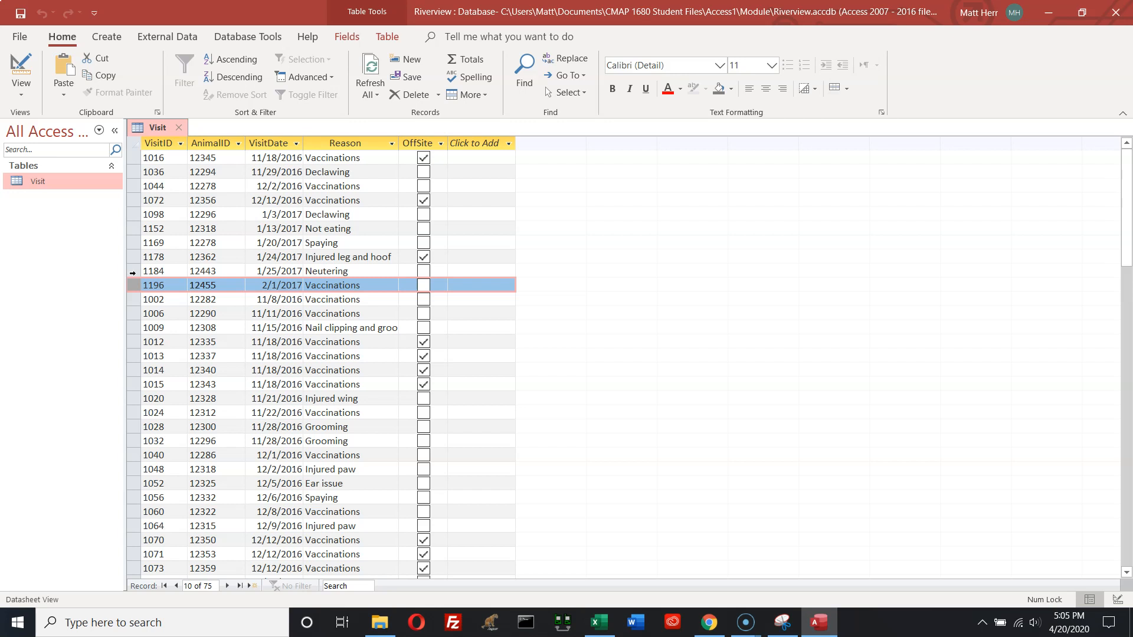
pyautogui.click(132, 272)
pyautogui.scroll(-7, 135, 271)
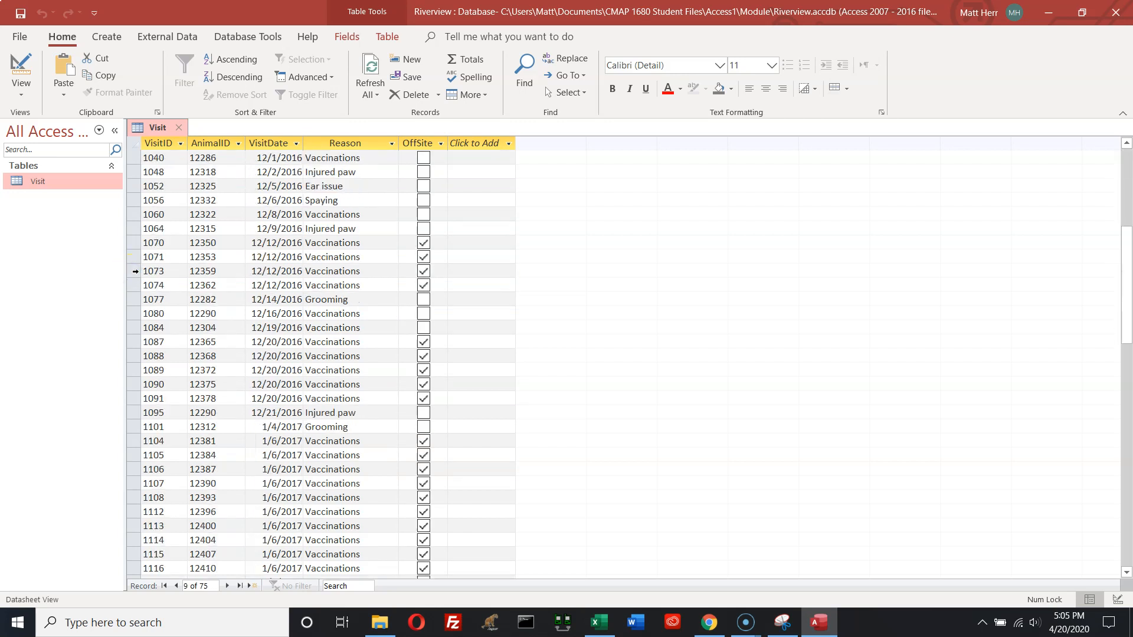
pyautogui.scroll(-18, 135, 275)
pyautogui.scroll(8, 135, 280)
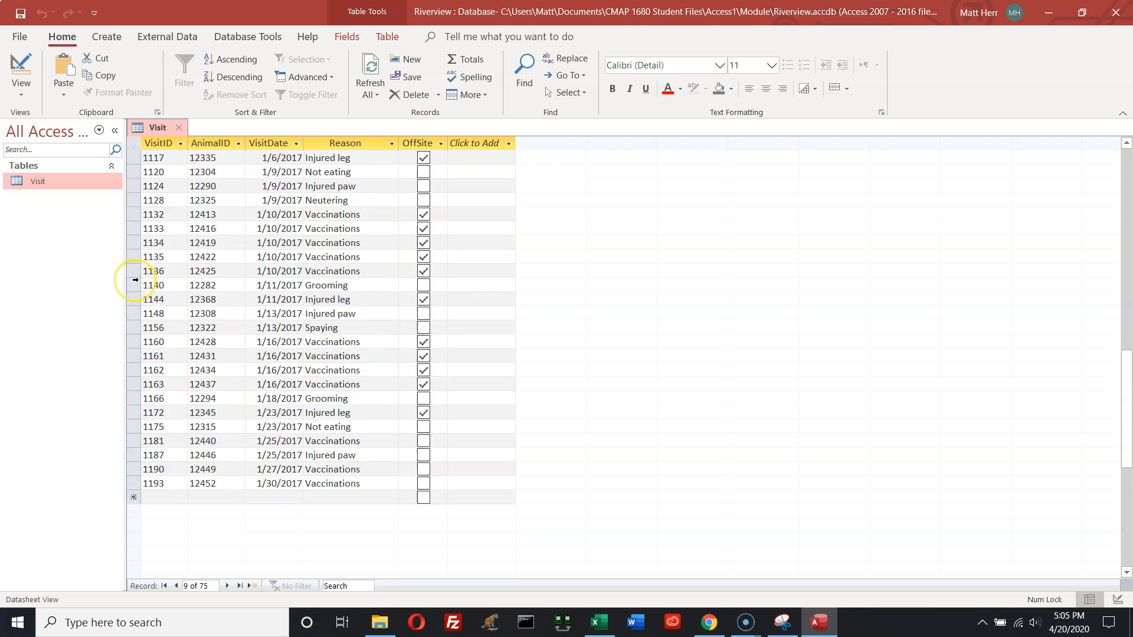
pyautogui.scroll(17, 135, 279)
pyautogui.scroll(-15, 135, 280)
# Resize the Visit table's Reason column to fit its longest visible entry
pyautogui.moveTo(398, 143)
pyautogui.mouseDown()
pyautogui.moveTo(380, 142)
pyautogui.moveTo(407, 144)
pyautogui.moveTo(395, 143)
pyautogui.mouseUp()
pyautogui.scroll(10, 419, 246)
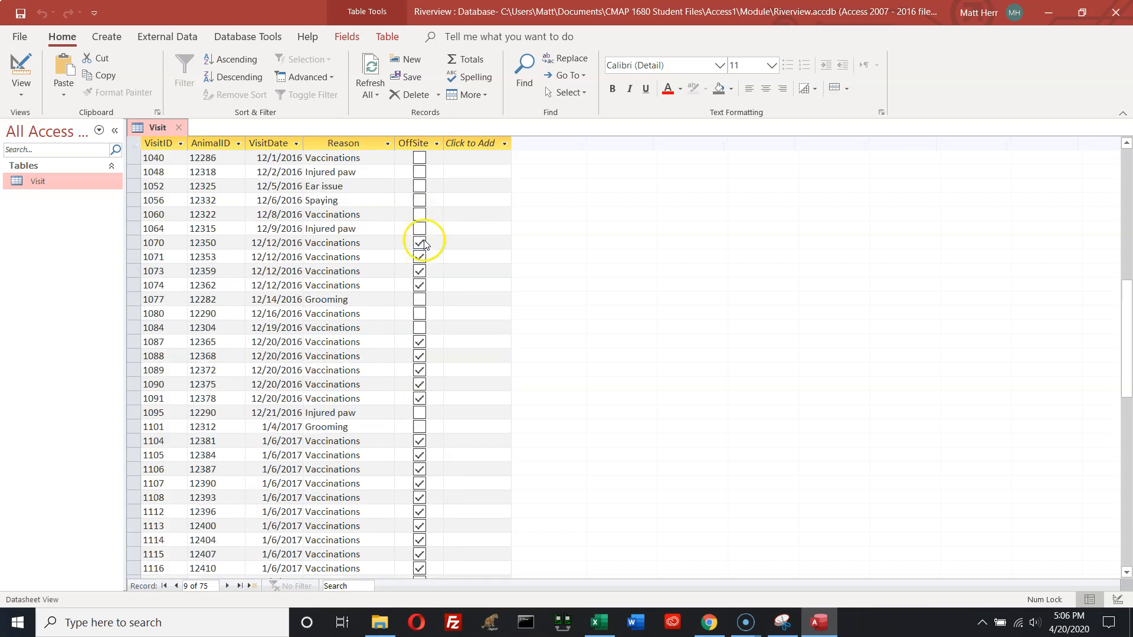
pyautogui.scroll(5, 423, 243)
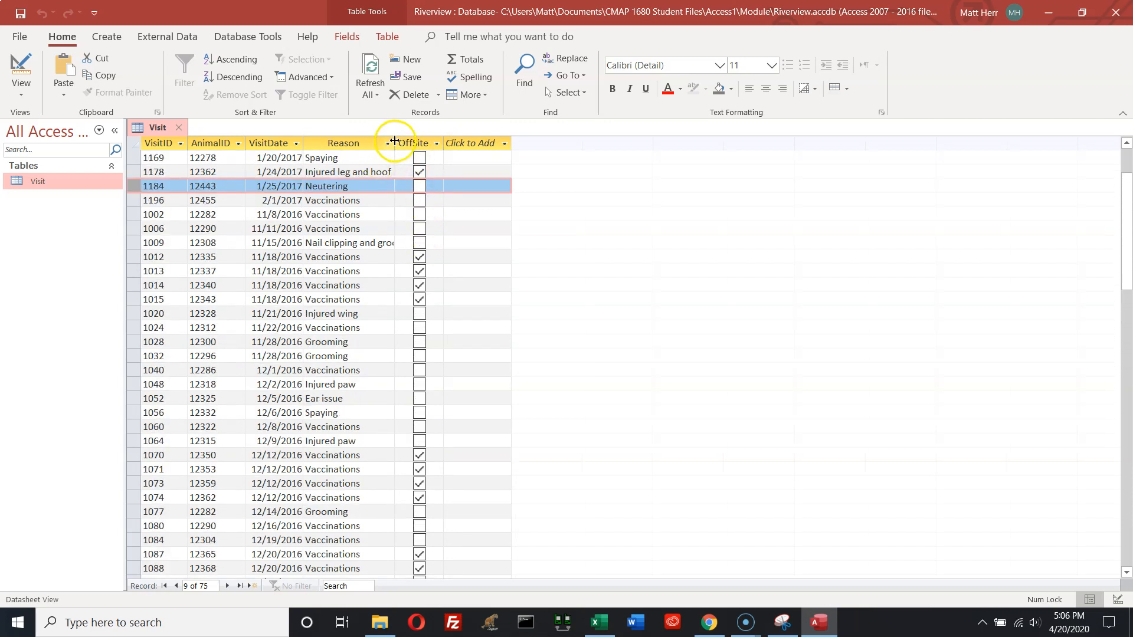
pyautogui.doubleClick(394, 142)
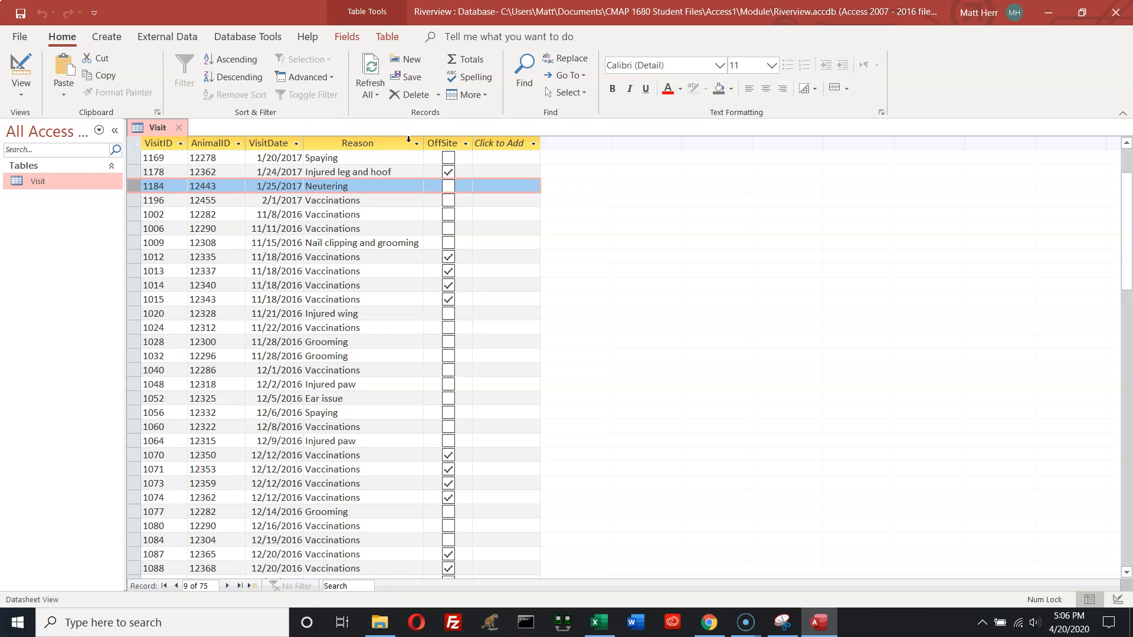
# Close the Visit table and save its layout changes
pyautogui.click(152, 130)
pyautogui.click(178, 128)
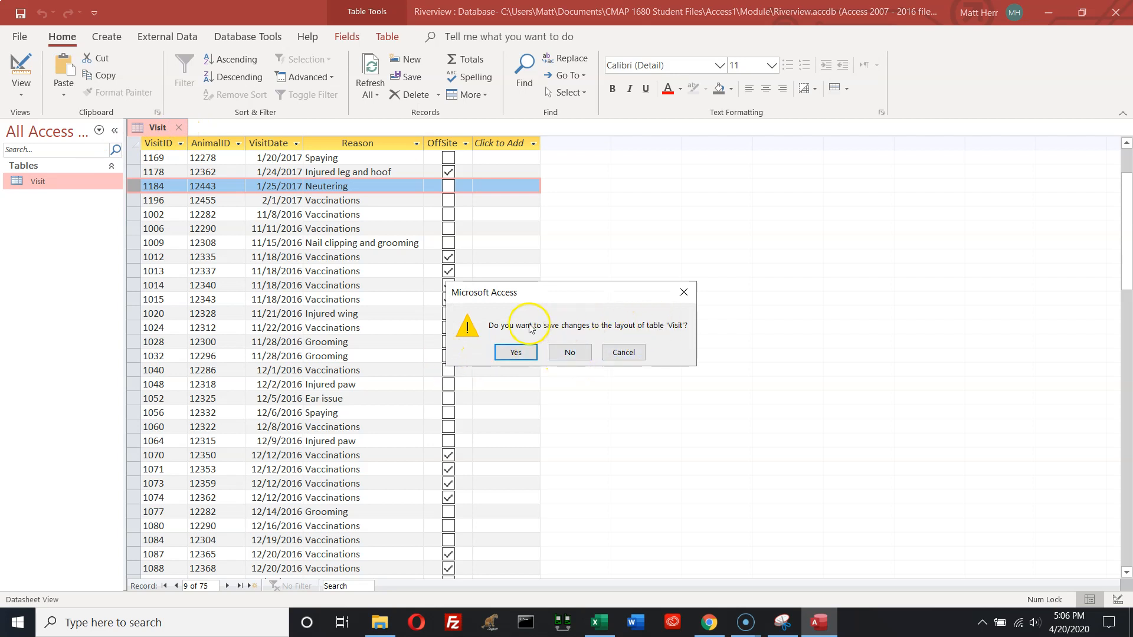
pyautogui.click(510, 354)
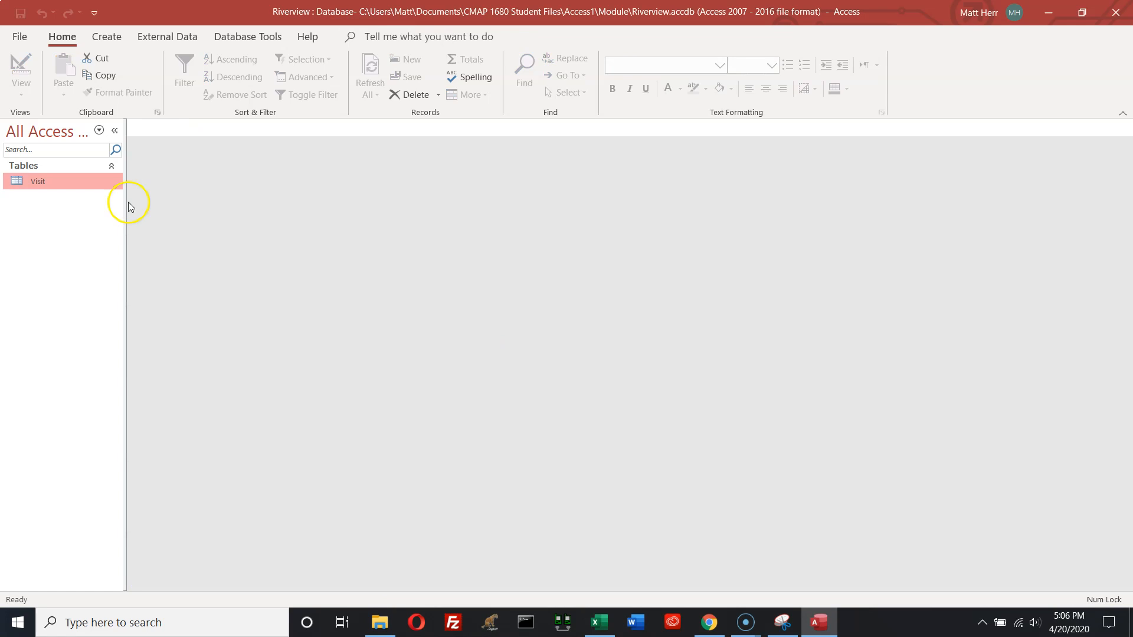
# Open the Visit table and move through its records from the one with VisitID 1016 to the last one
pyautogui.doubleClick(47, 180)
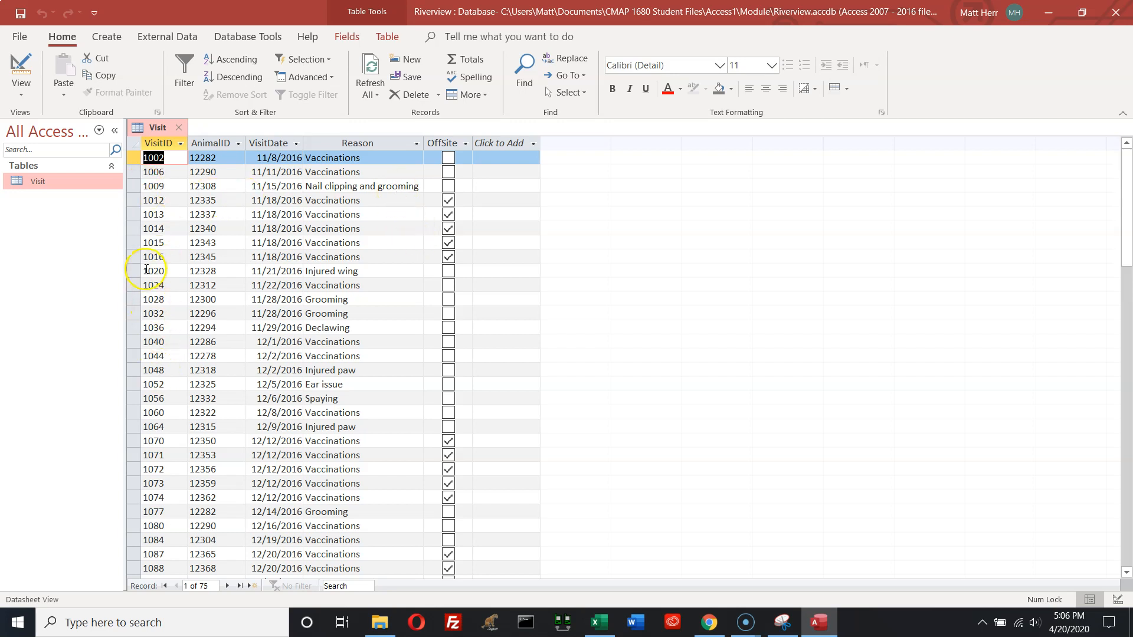
pyautogui.click(132, 258)
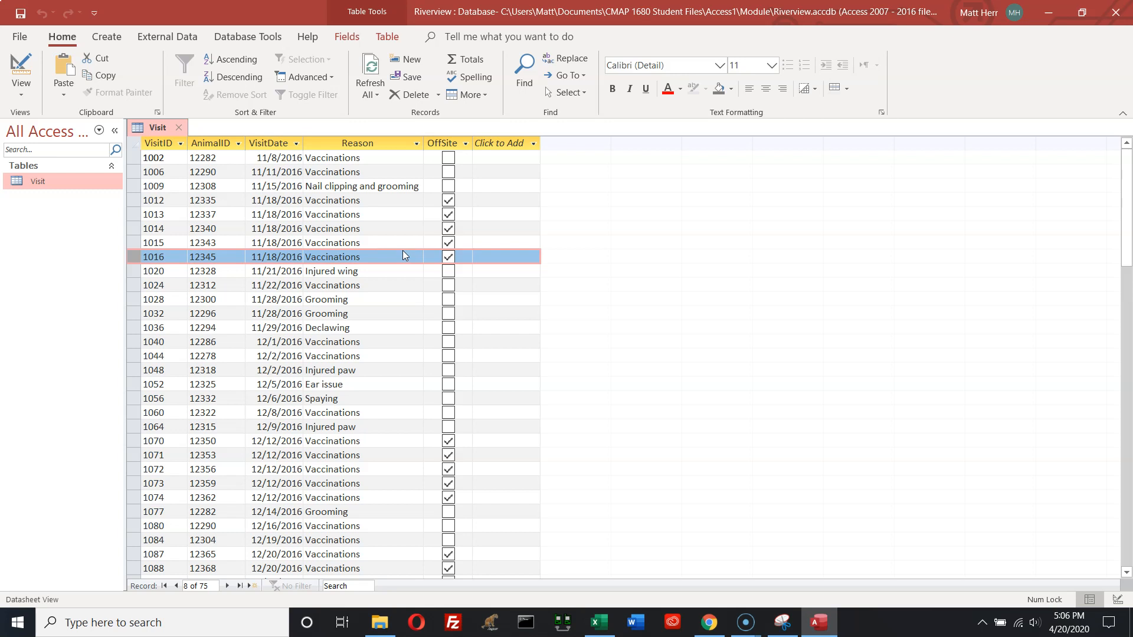
pyautogui.click(229, 585)
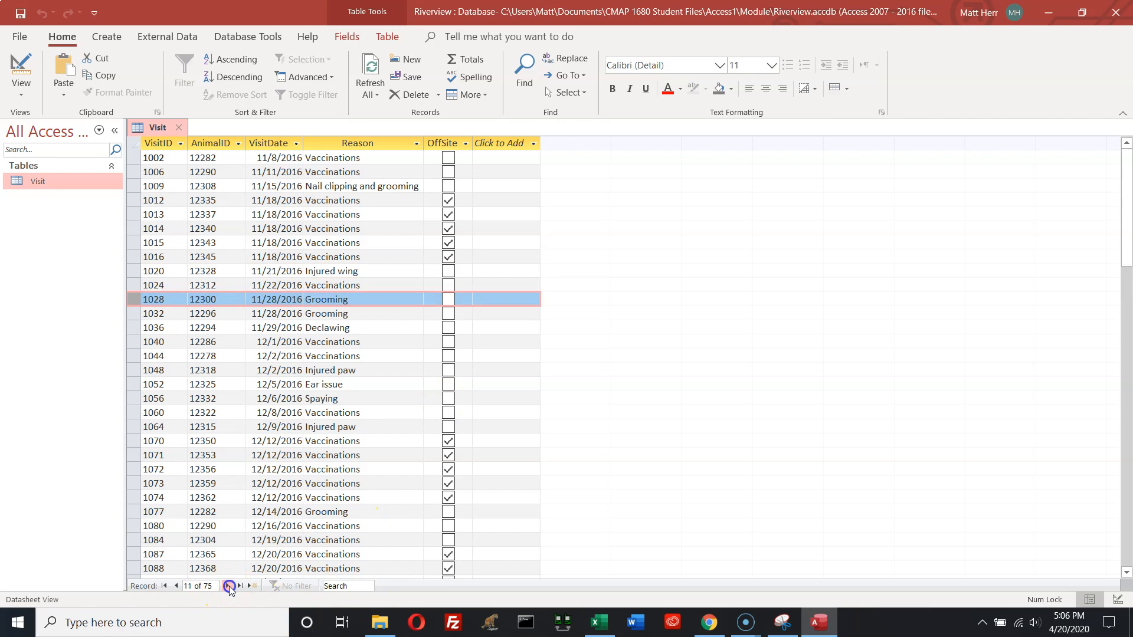
pyautogui.click(228, 586)
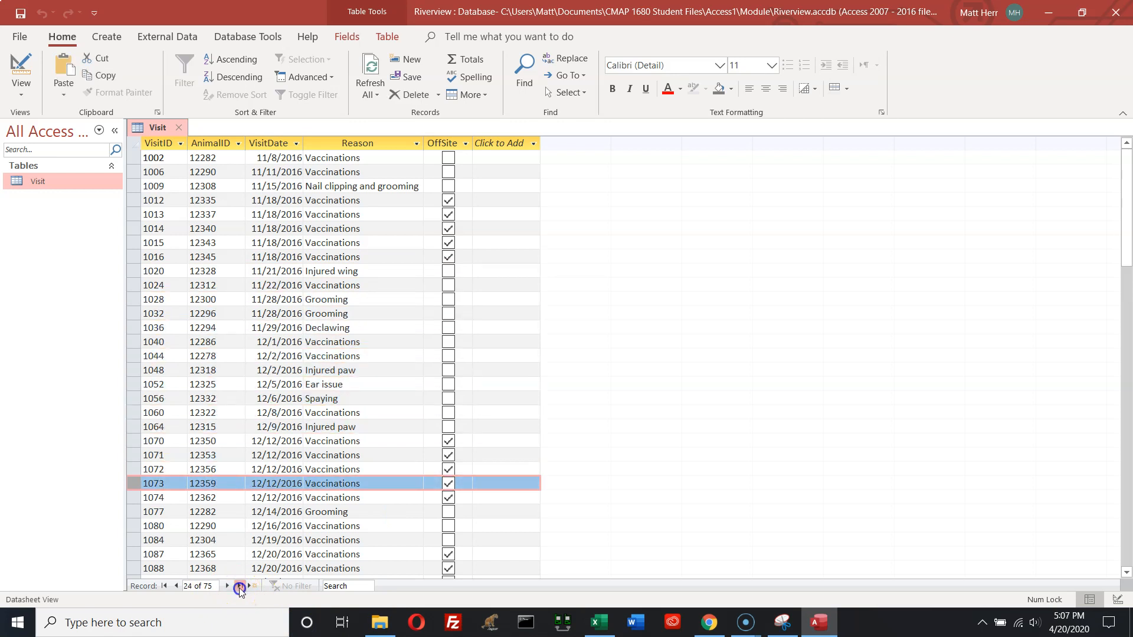
pyautogui.click(238, 586)
pyautogui.scroll(-1, 301, 496)
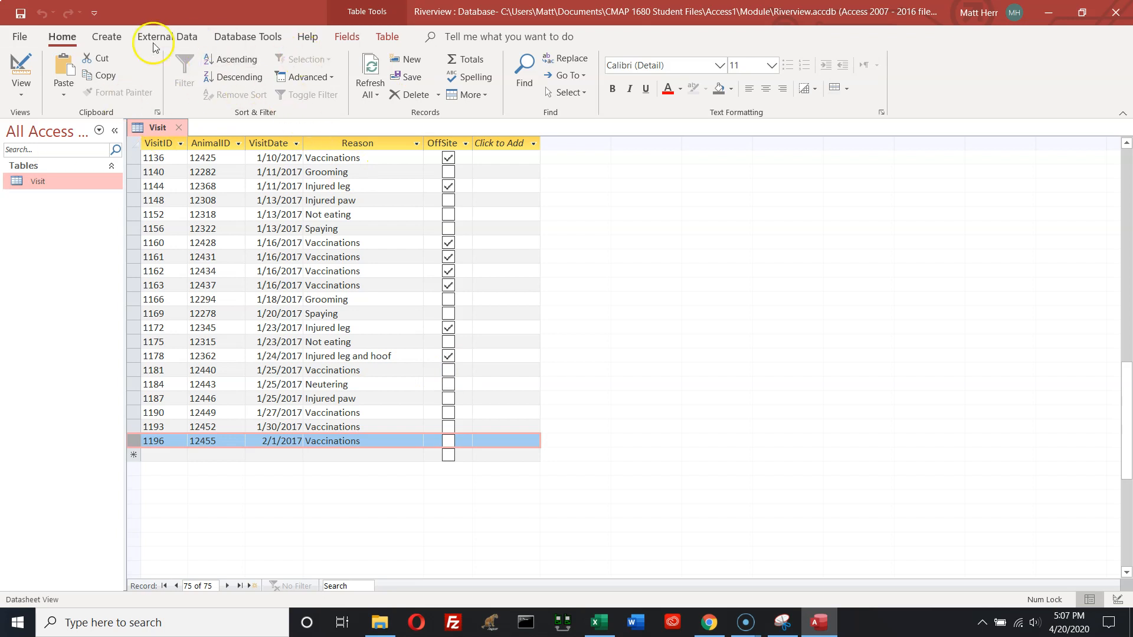
# Start a Simple Query Wizard query on the Visit table and add the VisitID, VisitDate and Reason fields
pyautogui.click(115, 39)
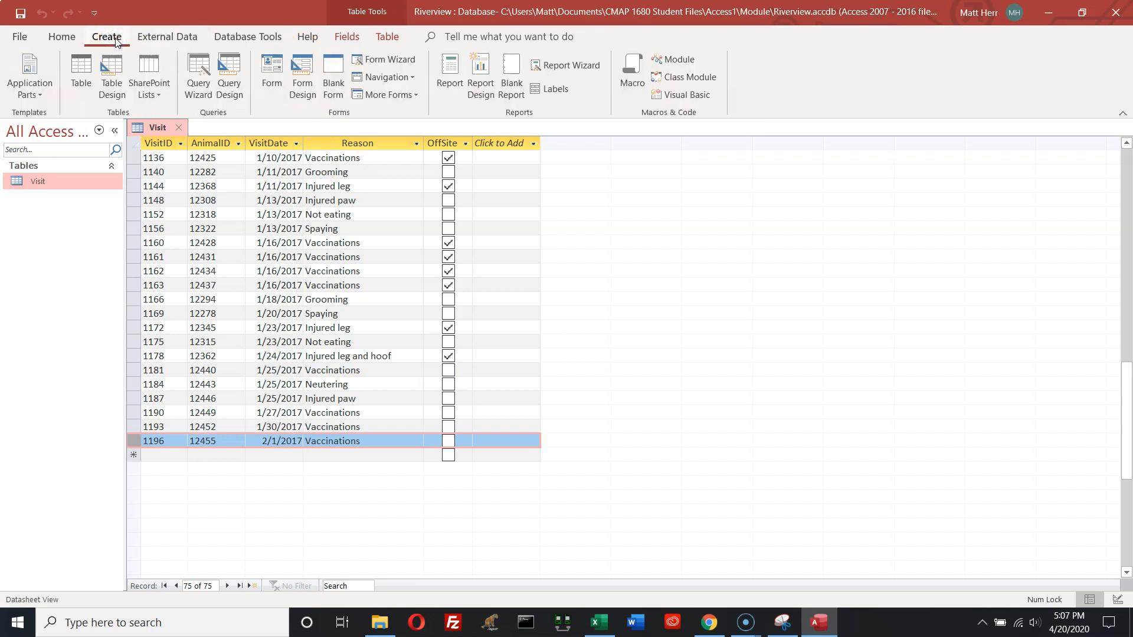
pyautogui.click(197, 80)
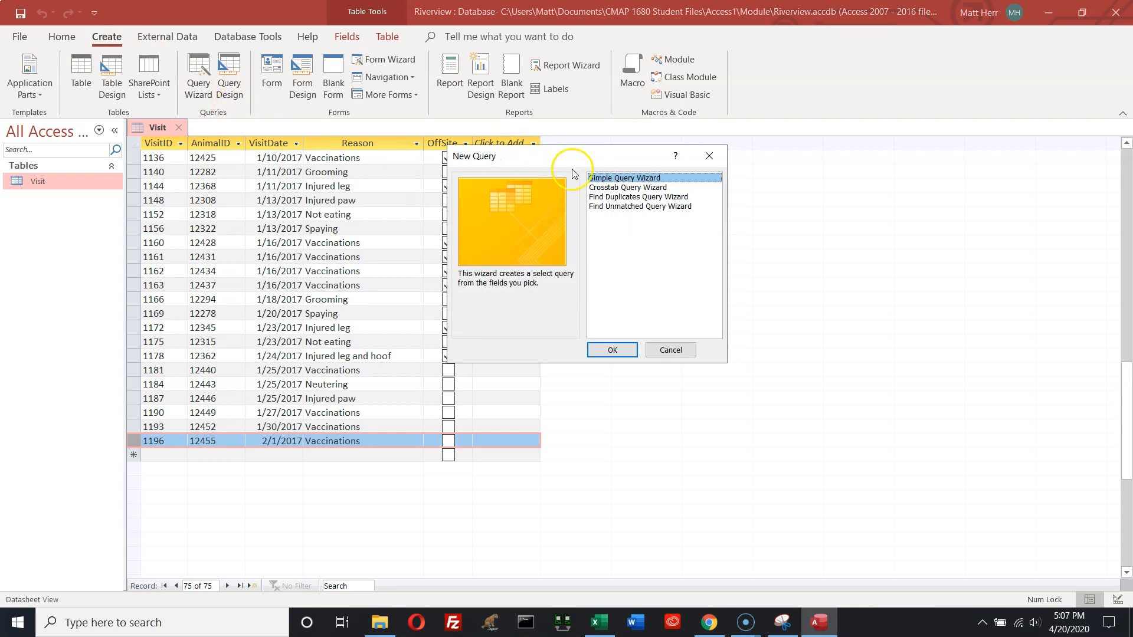
pyautogui.click(617, 351)
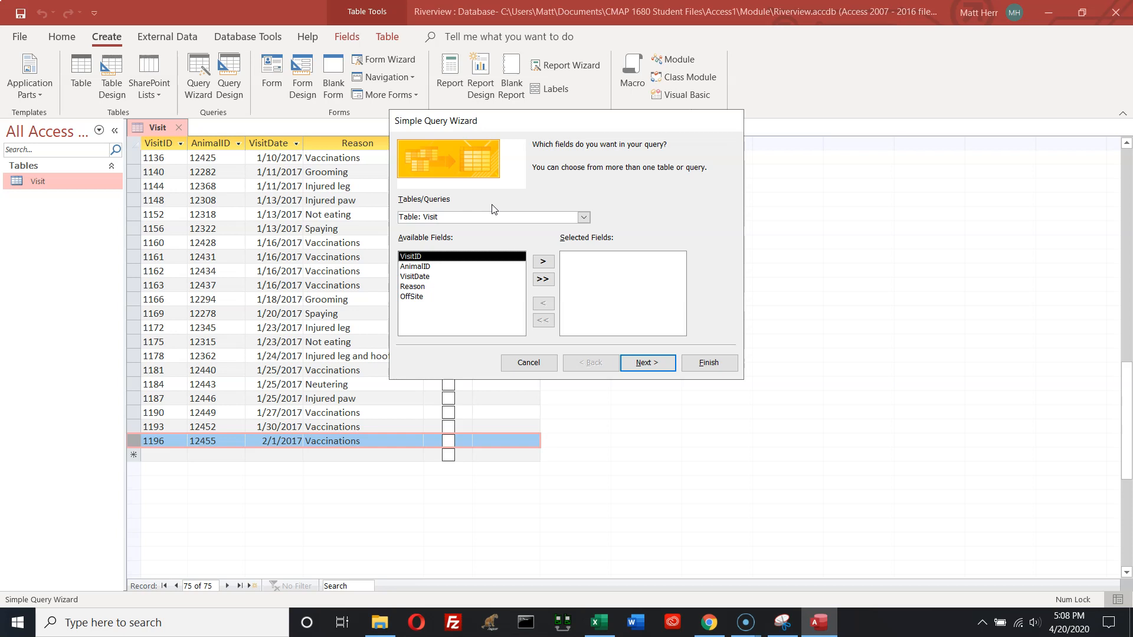
pyautogui.click(411, 256)
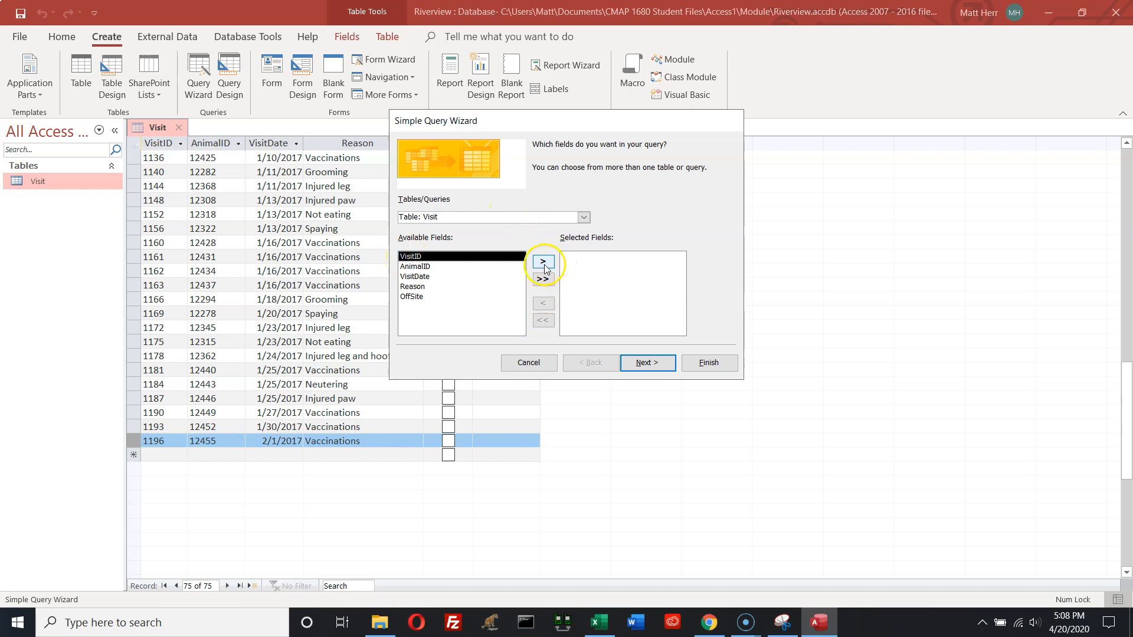
pyautogui.click(543, 263)
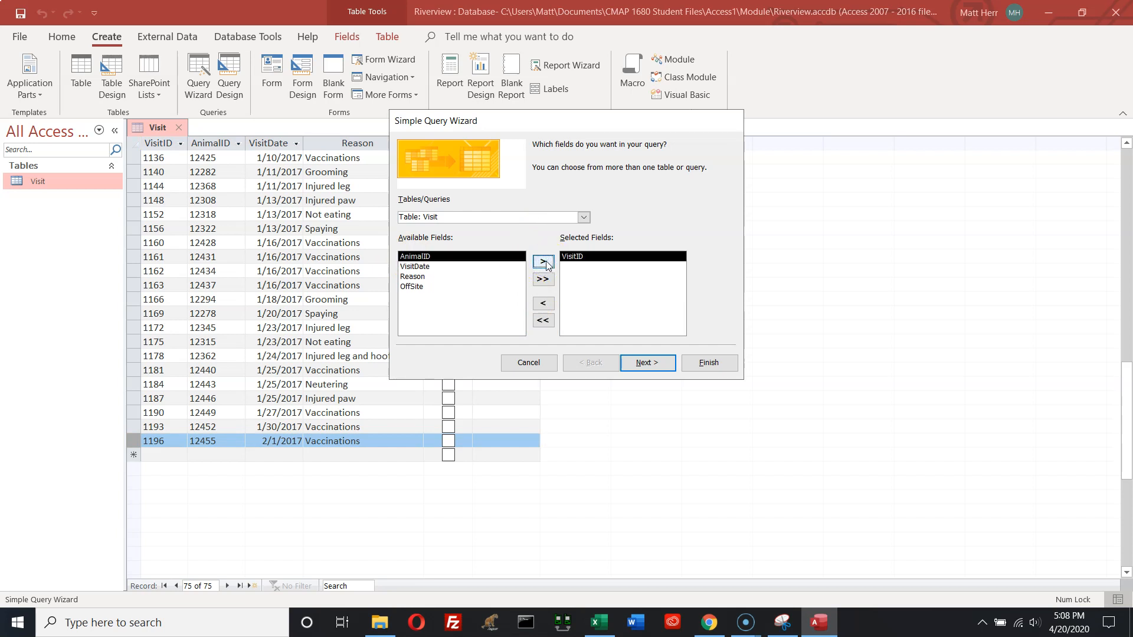
pyautogui.click(416, 266)
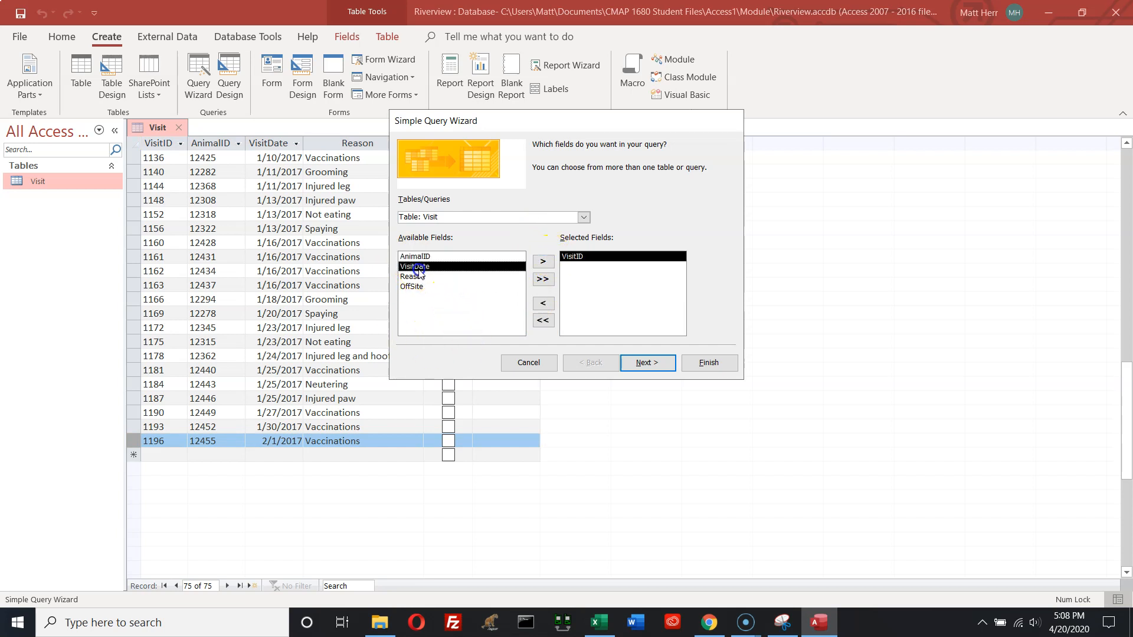
pyautogui.click(542, 262)
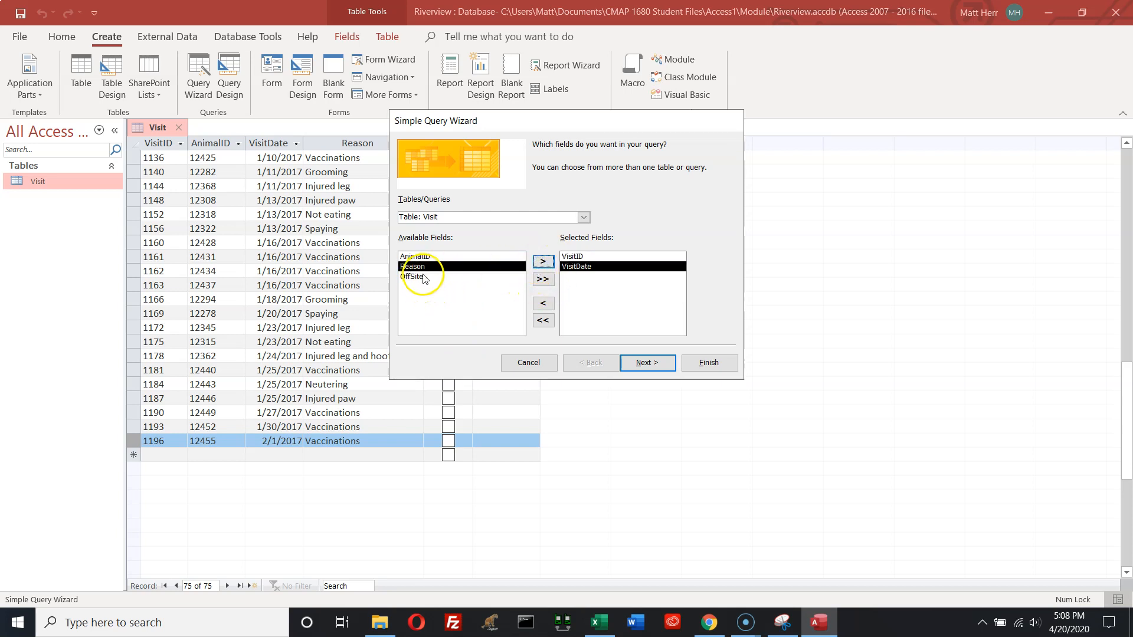
pyautogui.click(542, 261)
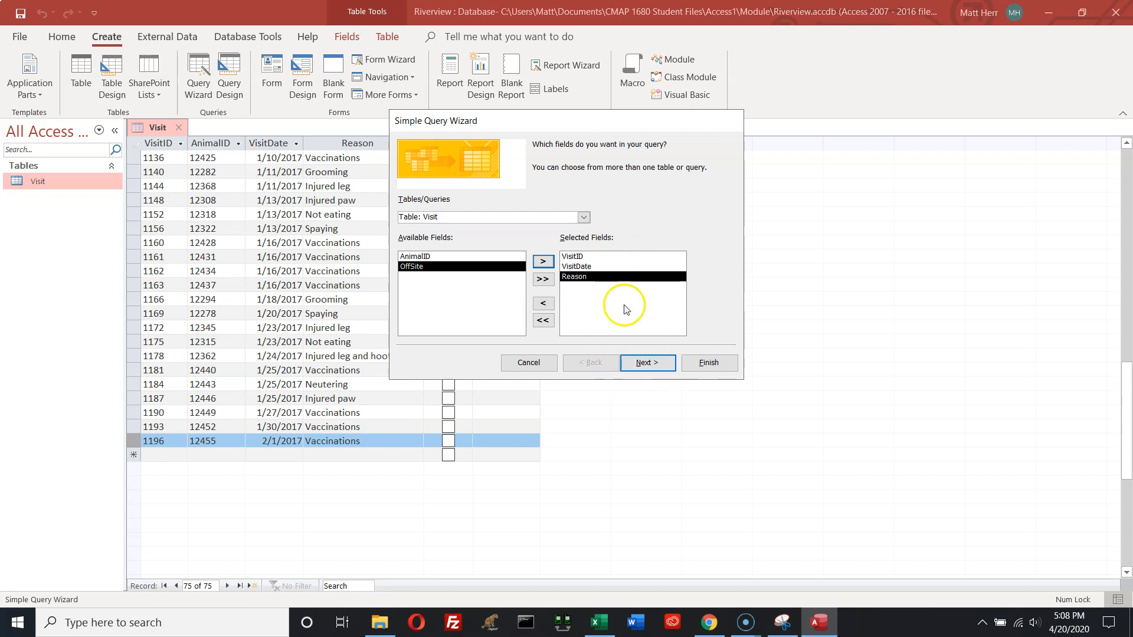
# Title the query "Visit List" and finish the wizard with the option to open it and view information
pyautogui.click(649, 364)
pyautogui.moveTo(571, 161); pyautogui.dragTo(418, 138)
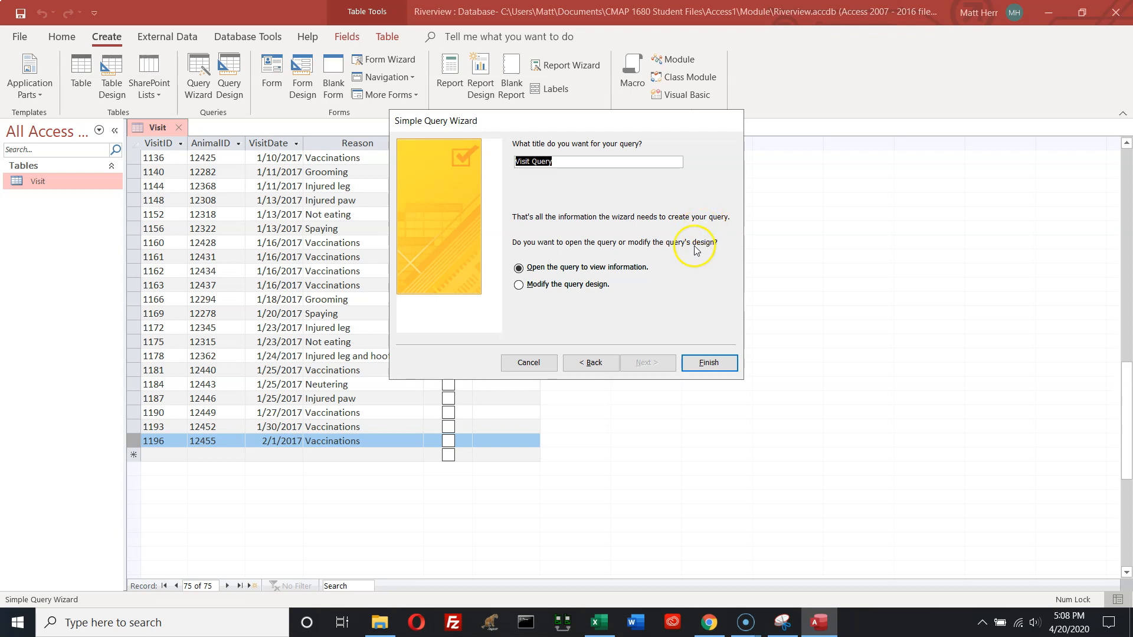
pyautogui.click(533, 162)
pyautogui.moveTo(533, 162); pyautogui.dragTo(644, 174)
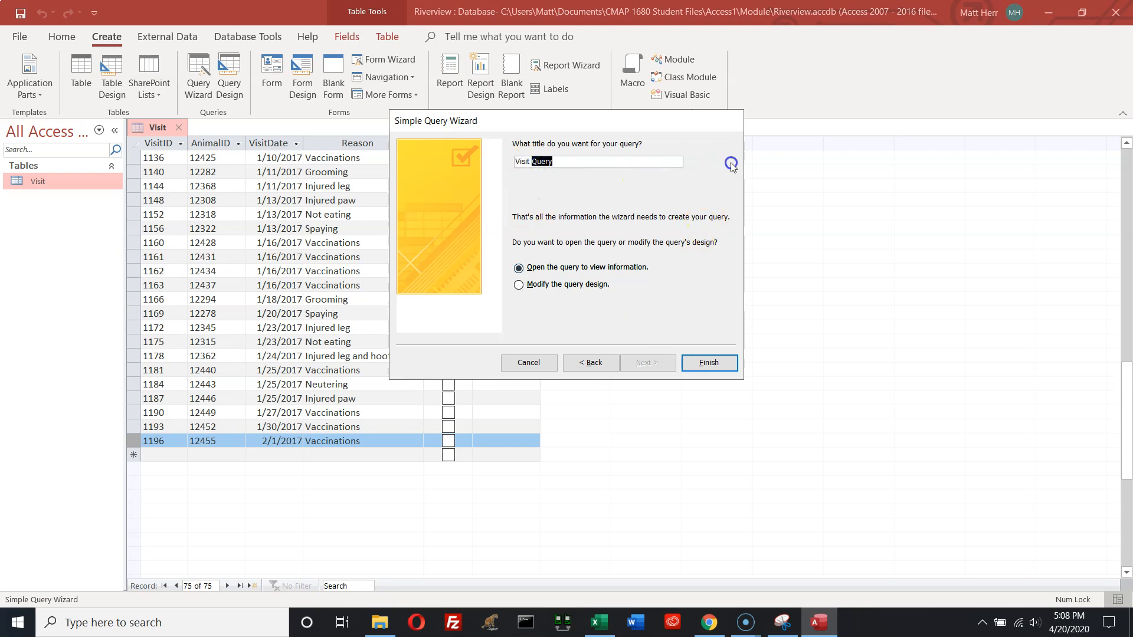
pyautogui.write('List')
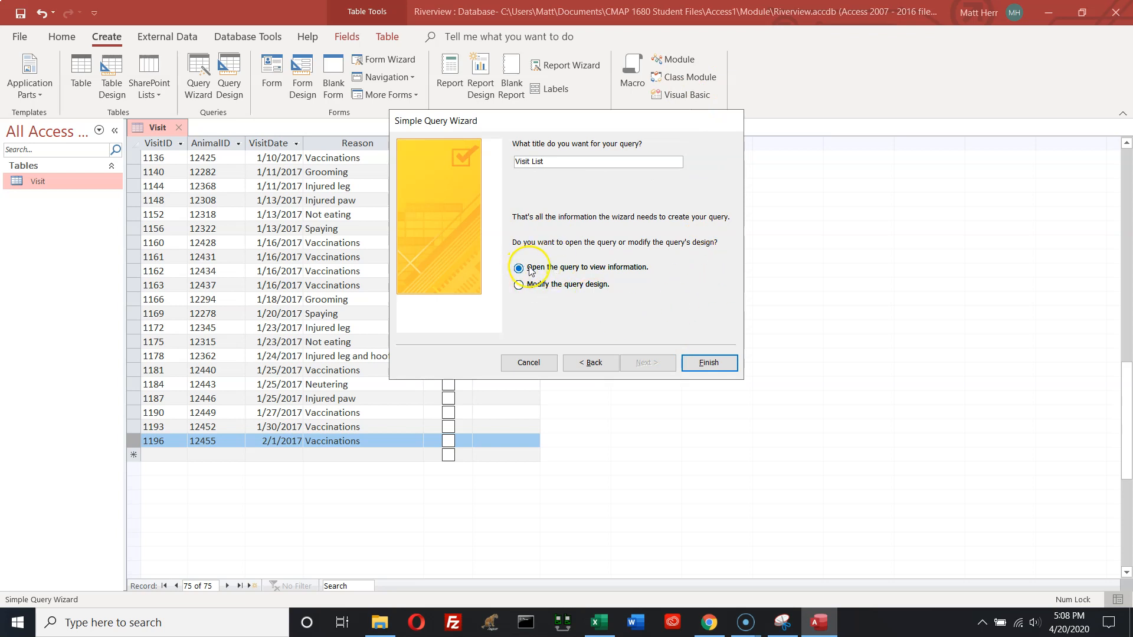
pyautogui.click(715, 363)
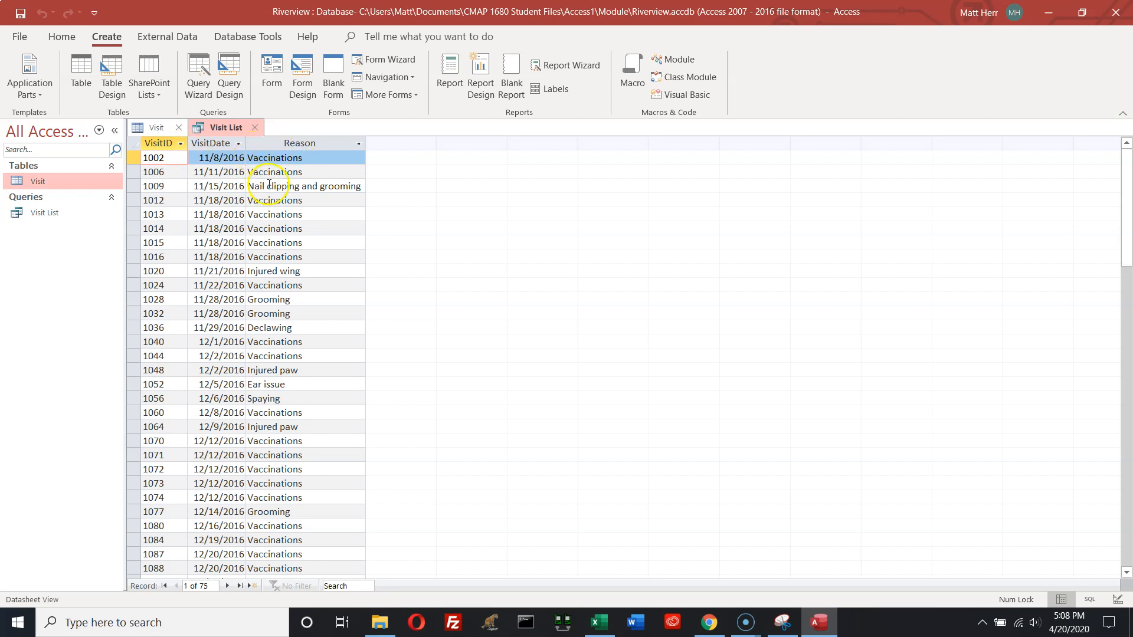
# Look through the Visit List query's records and compare them with the Visit table
pyautogui.scroll(-9, 301, 461)
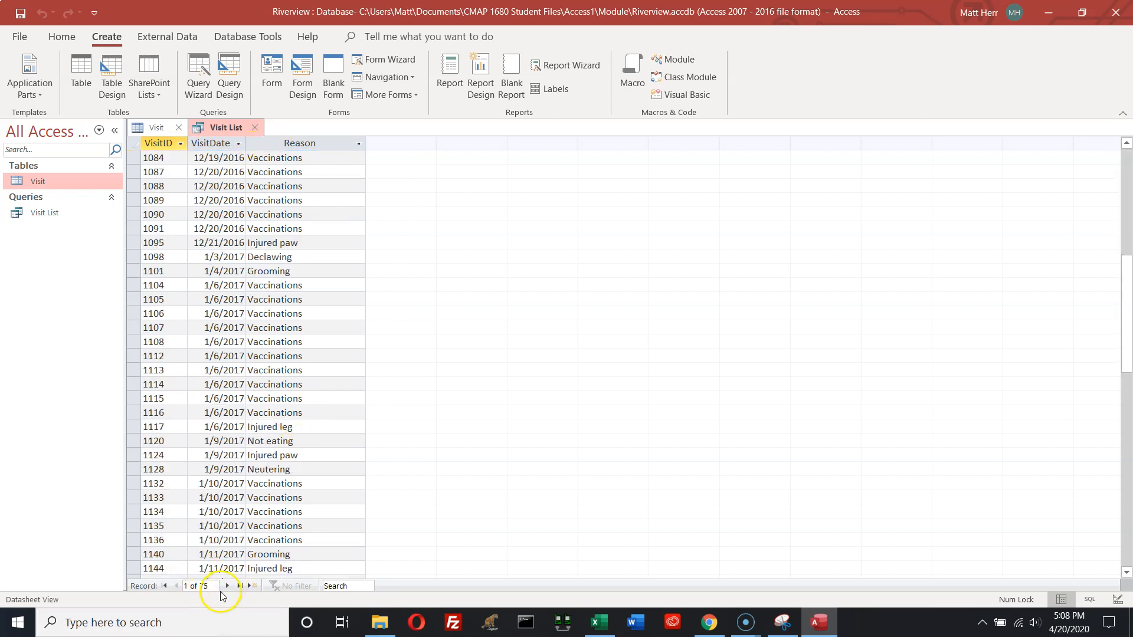
pyautogui.scroll(9, 330, 375)
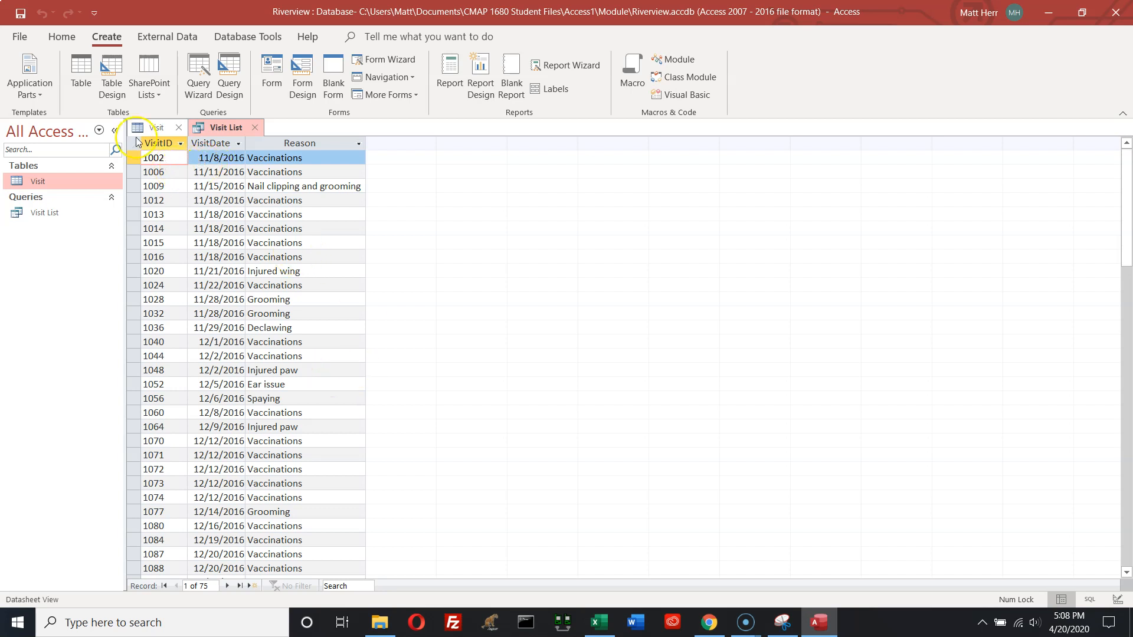
pyautogui.click(157, 128)
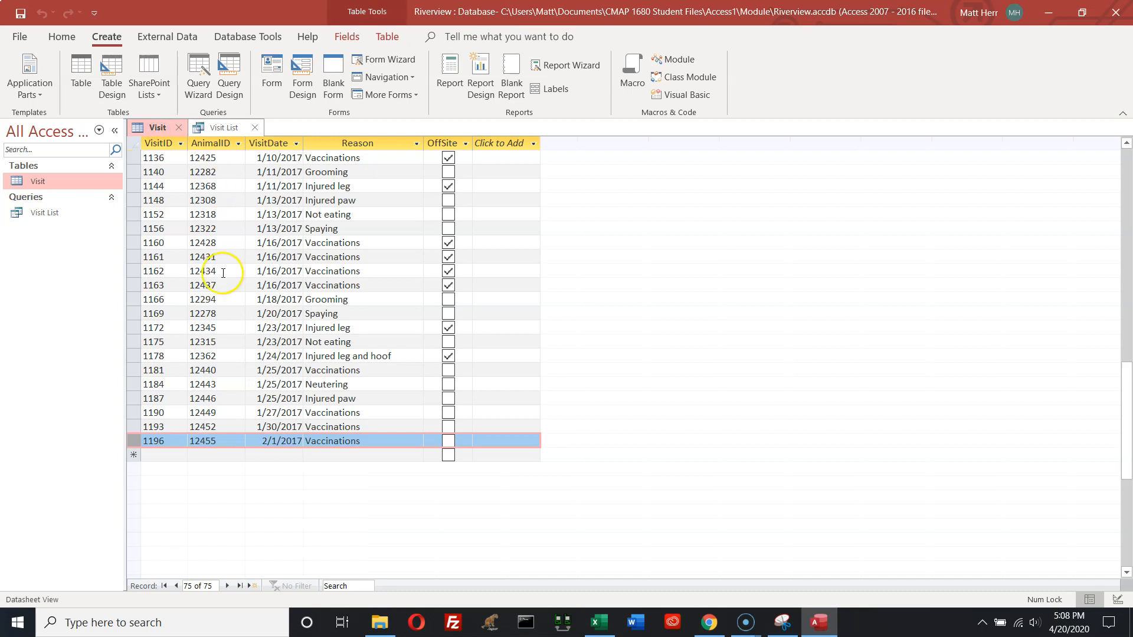
pyautogui.click(213, 128)
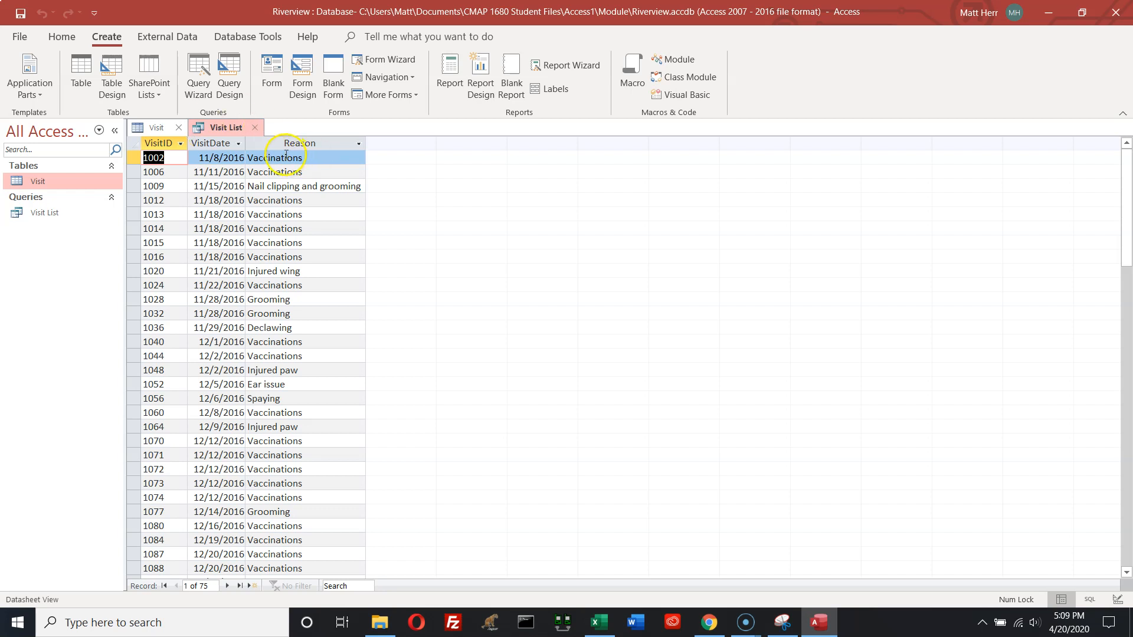
# Widen the VisitDate and Reason columns of the Visit List query, and close it with its layout changes saved
pyautogui.moveTo(246, 145); pyautogui.dragTo(281, 147)
pyautogui.moveTo(400, 147); pyautogui.dragTo(446, 146)
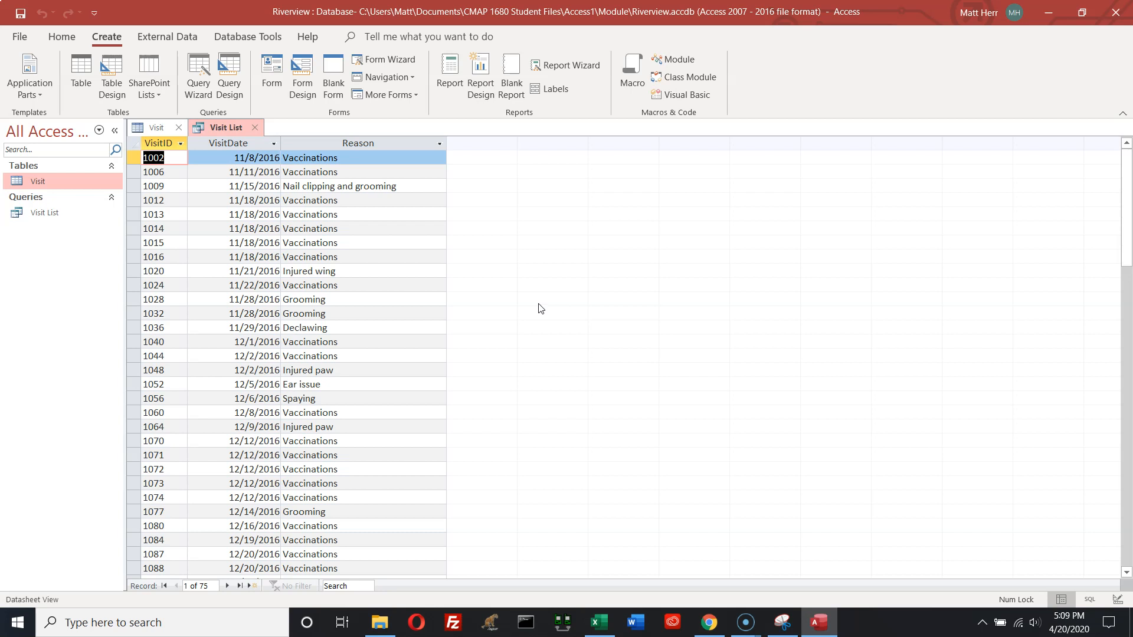
pyautogui.click(254, 127)
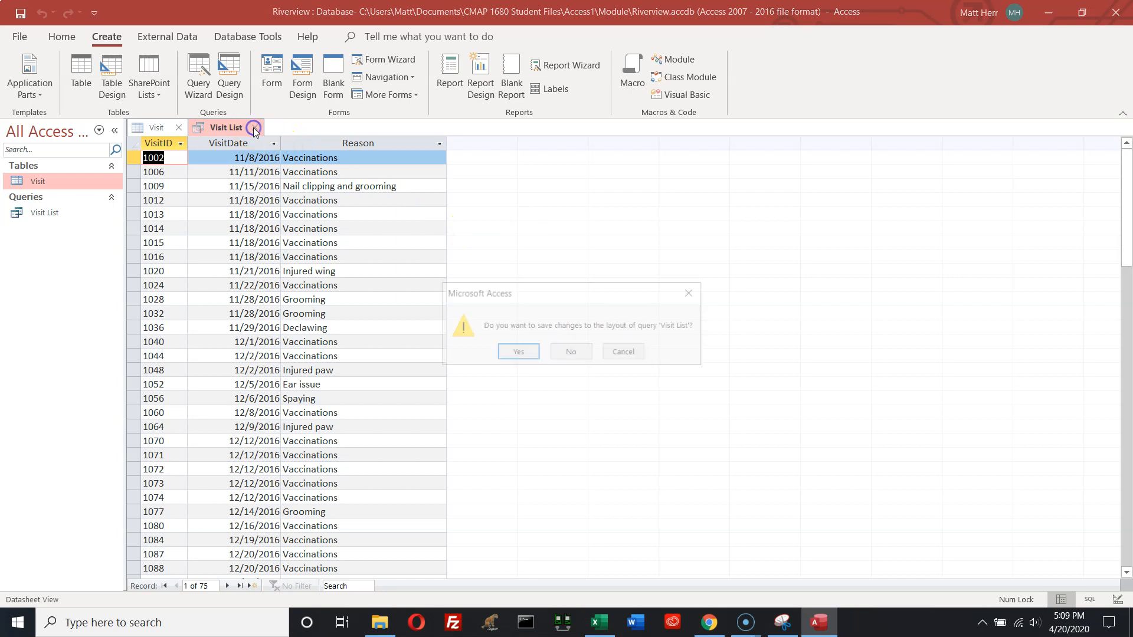
pyautogui.click(522, 354)
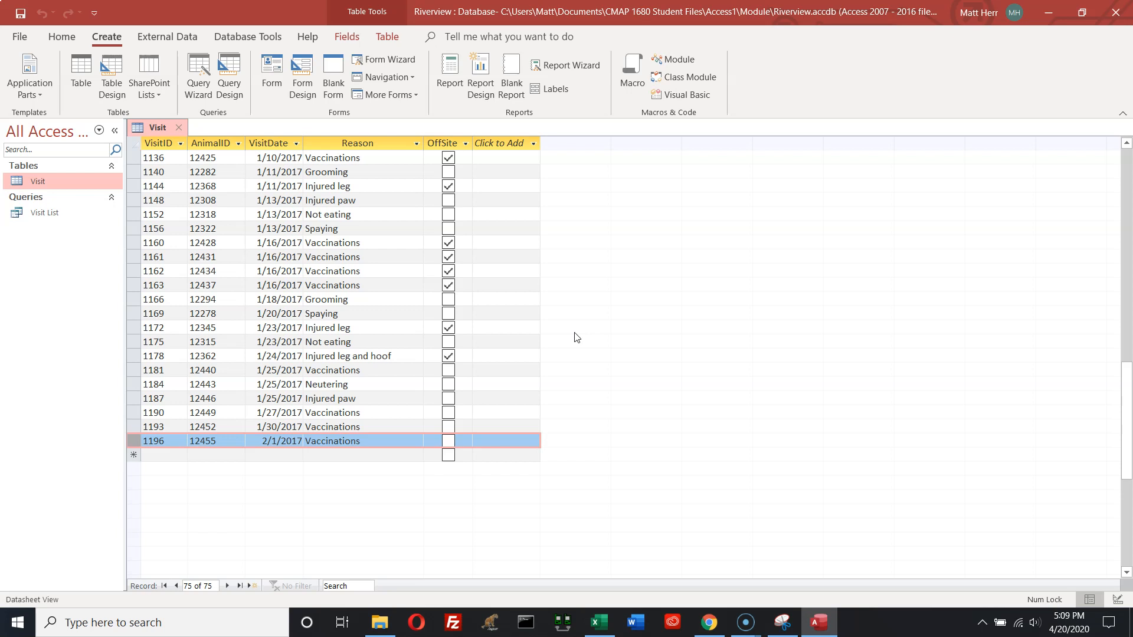
# Create a basic form from the Visit table
pyautogui.click(572, 334)
pyautogui.click(272, 75)
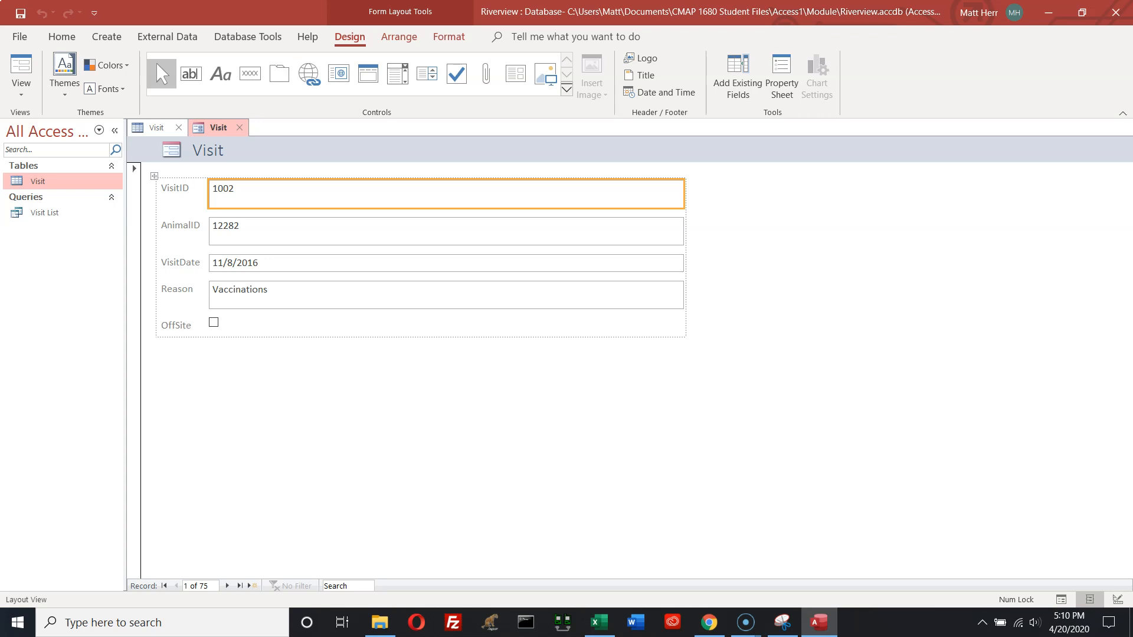
# Step forward through the new Visit form's records one at a time to record 21
pyautogui.click(228, 587)
pyautogui.click(227, 587)
pyautogui.click(229, 586)
pyautogui.click(231, 586)
pyautogui.click(230, 587)
pyautogui.click(230, 587)
pyautogui.click(230, 586)
pyautogui.click(229, 586)
pyautogui.click(229, 586)
pyautogui.click(230, 587)
pyautogui.click(229, 587)
pyautogui.click(230, 587)
pyautogui.click(229, 586)
pyautogui.click(229, 587)
pyautogui.click(230, 586)
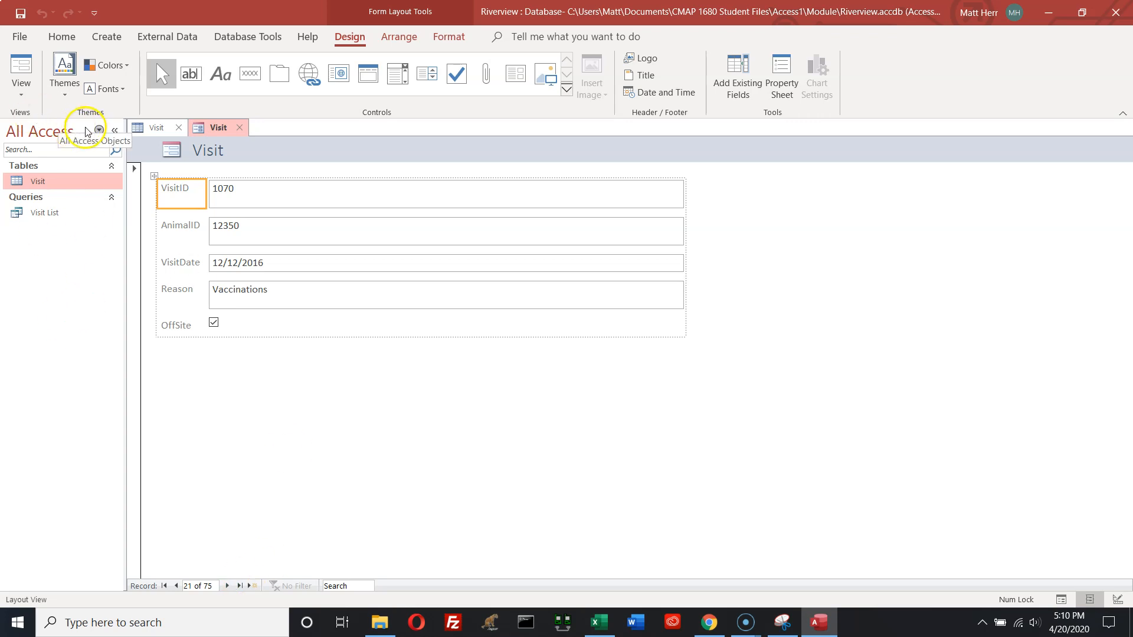
# Save the new form under the name VisitData
pyautogui.click(20, 12)
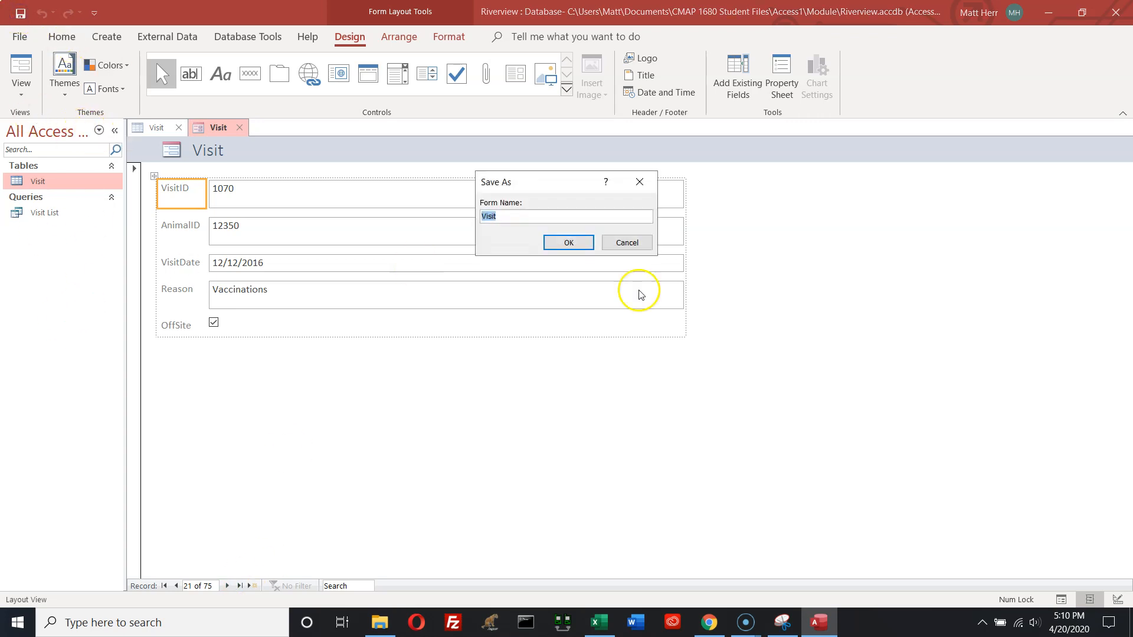
pyautogui.click(506, 216)
pyautogui.write('Data')
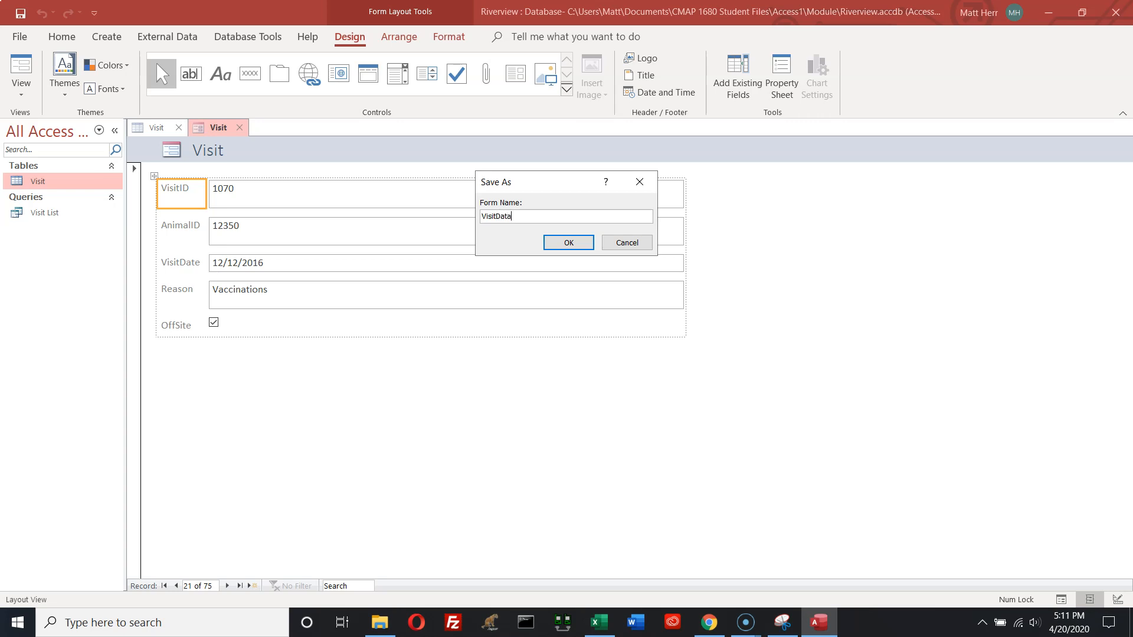
pyautogui.click(559, 242)
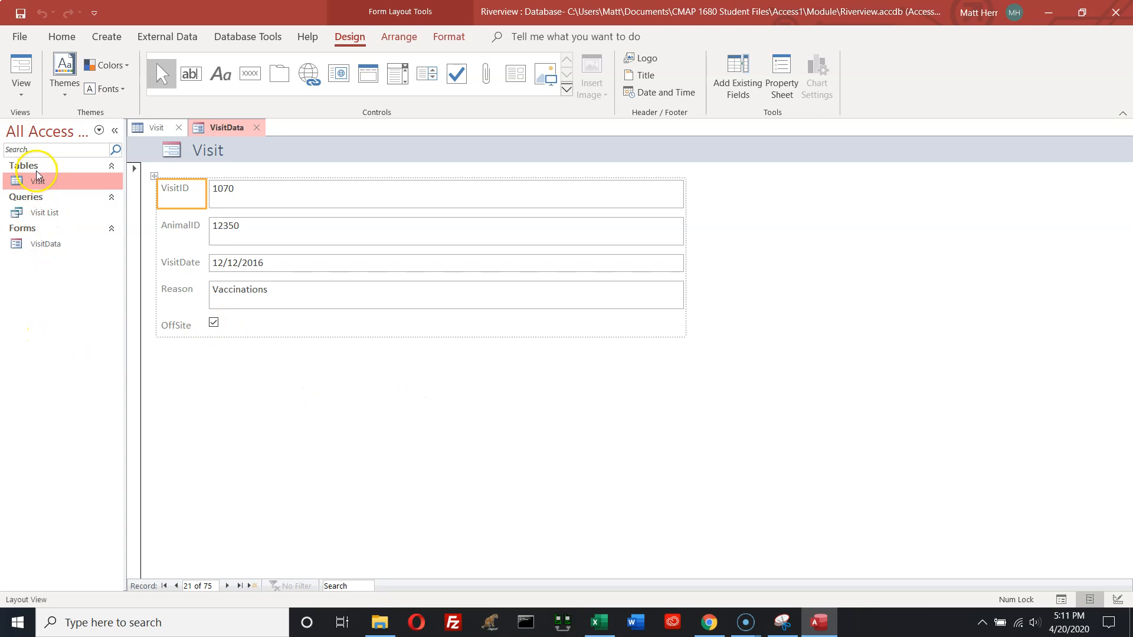
# Rename the Visit List query to VisitList, without the space
pyautogui.click(47, 215)
pyautogui.rightClick(48, 216)
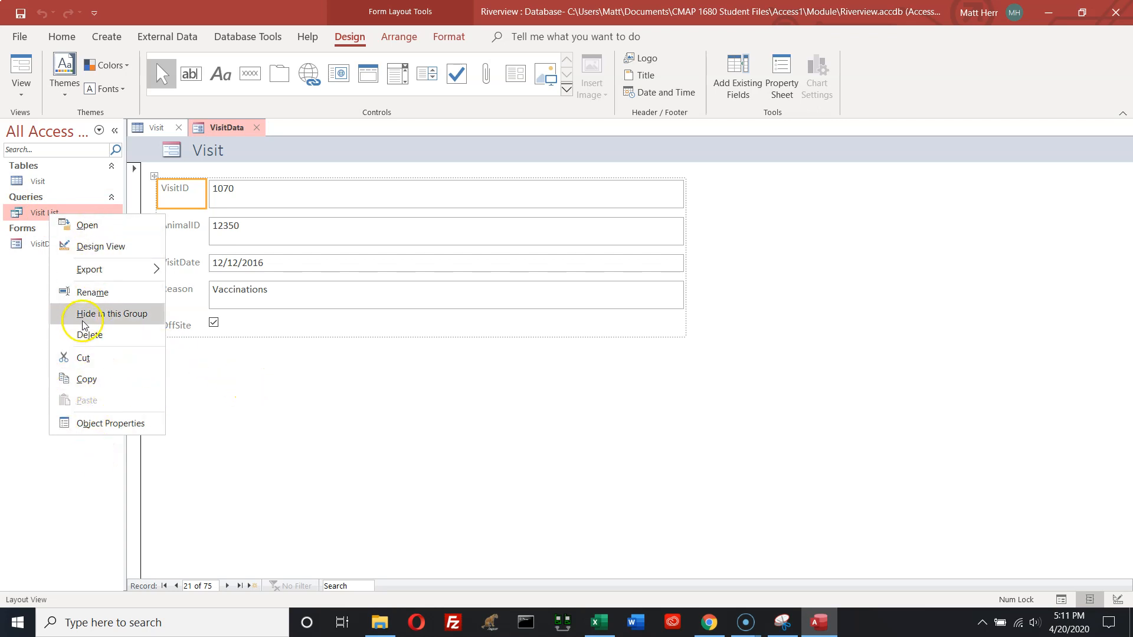
pyautogui.click(92, 292)
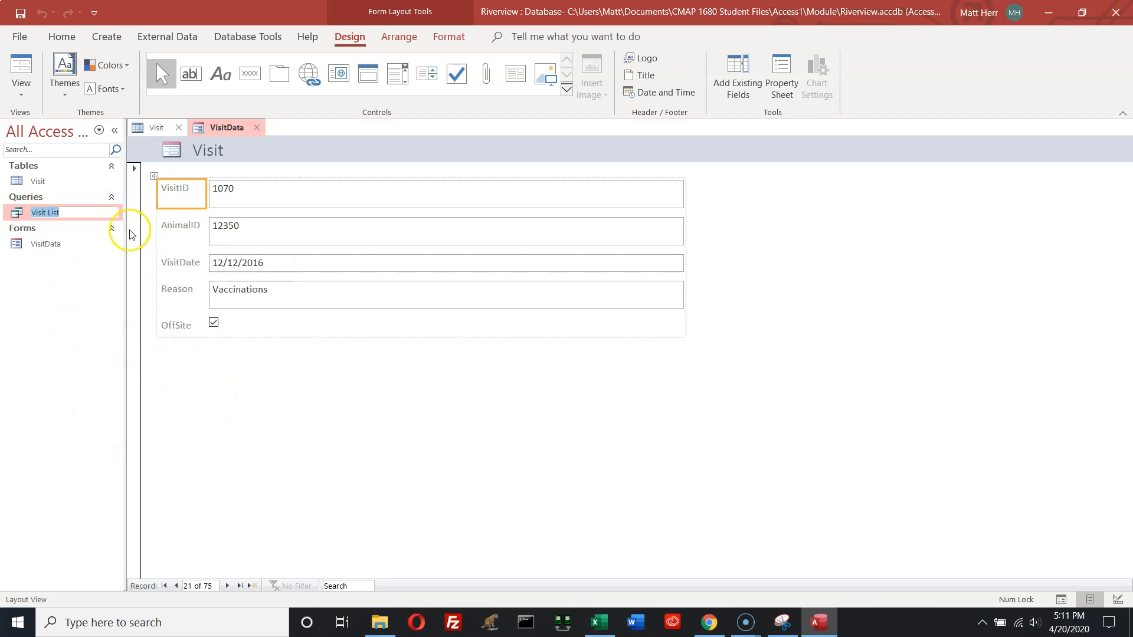
pyautogui.click(47, 214)
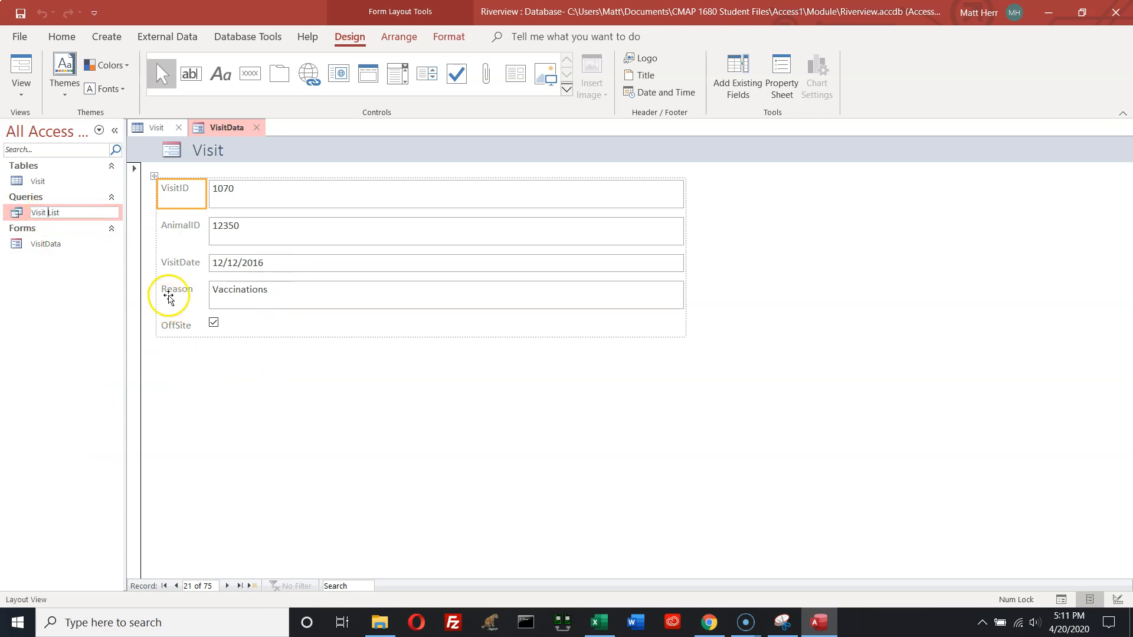
pyautogui.press('Delete')
pyautogui.press('Return')
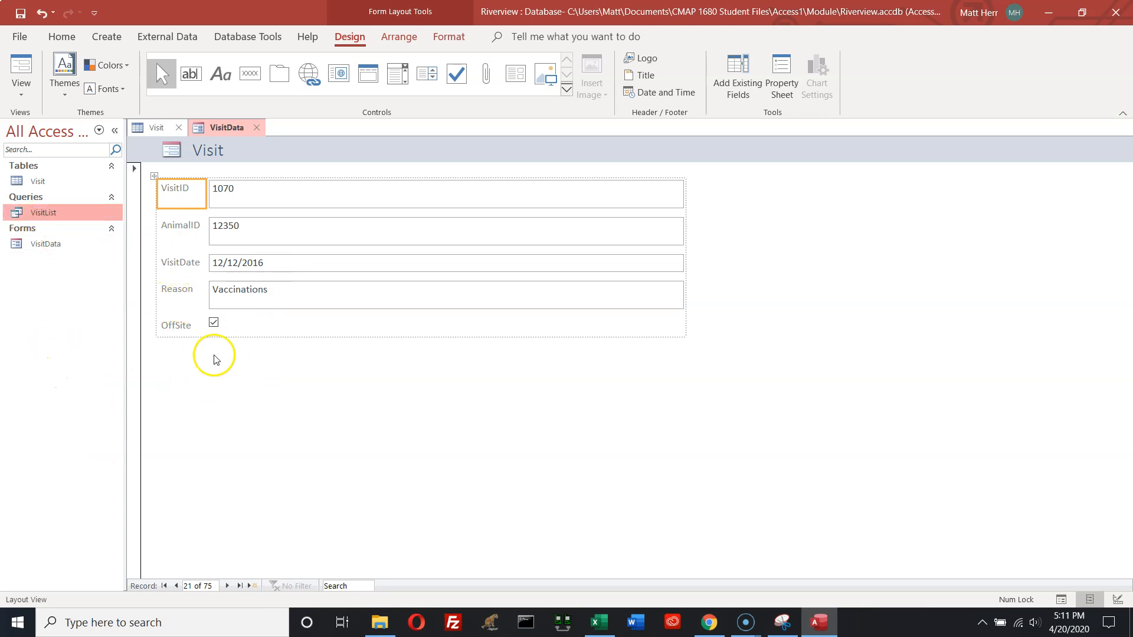
# Close the VisitData form and create a basic report from the Visit table
pyautogui.click(258, 129)
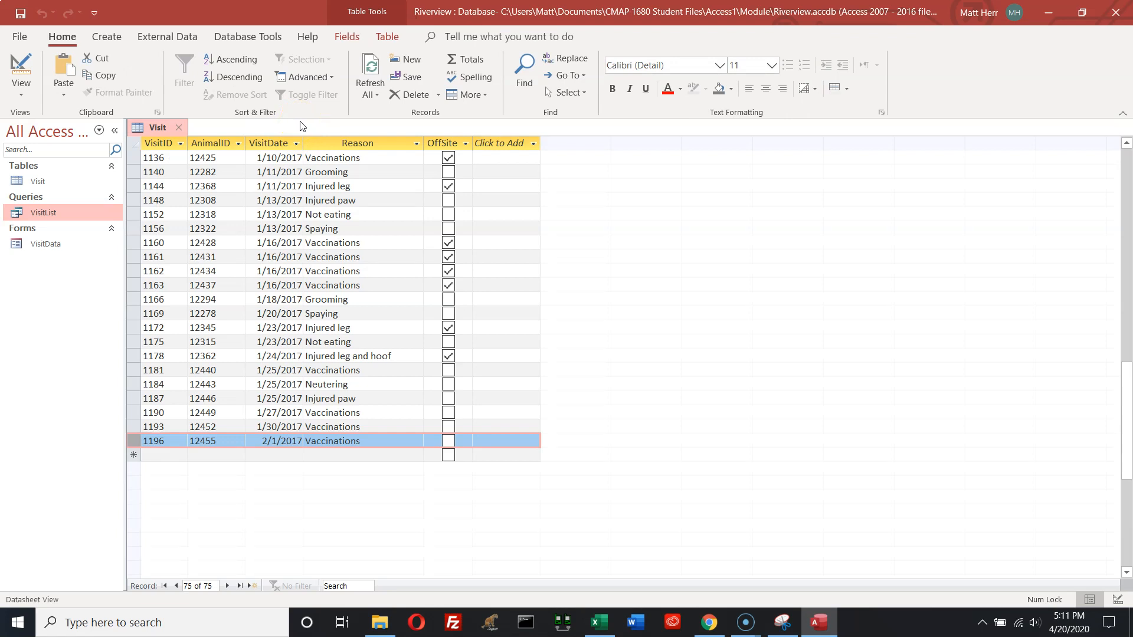
pyautogui.click(107, 38)
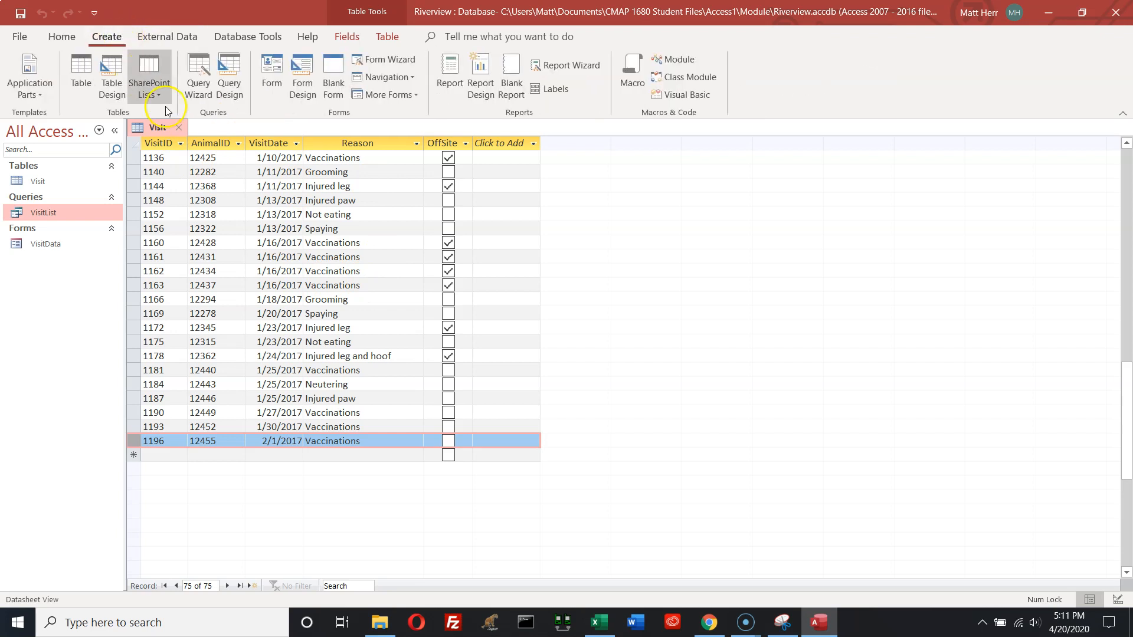
pyautogui.click(448, 75)
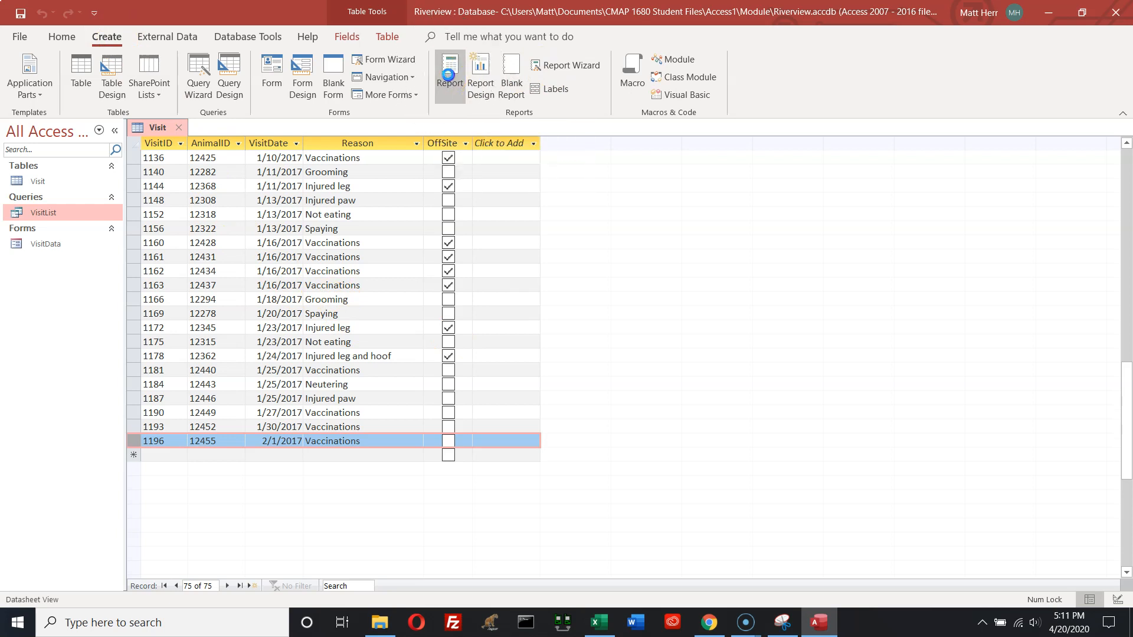
pyautogui.click(458, 74)
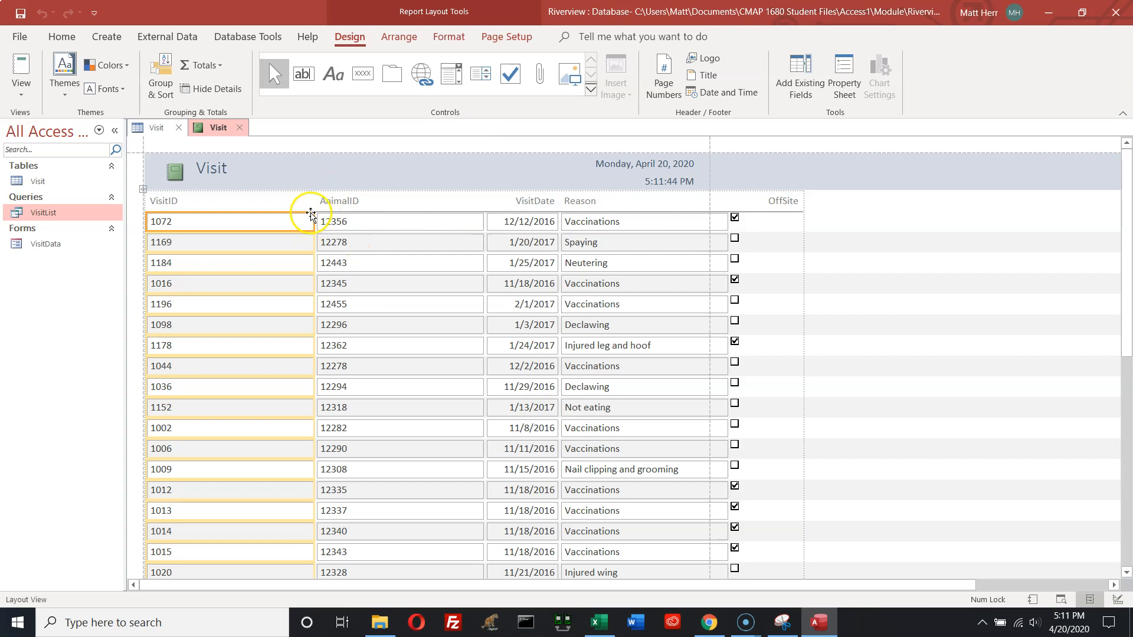
# Narrow the VisitID, AnimalID and Reason columns of the report to fit their contents more closely
pyautogui.moveTo(315, 225); pyautogui.dragTo(228, 221)
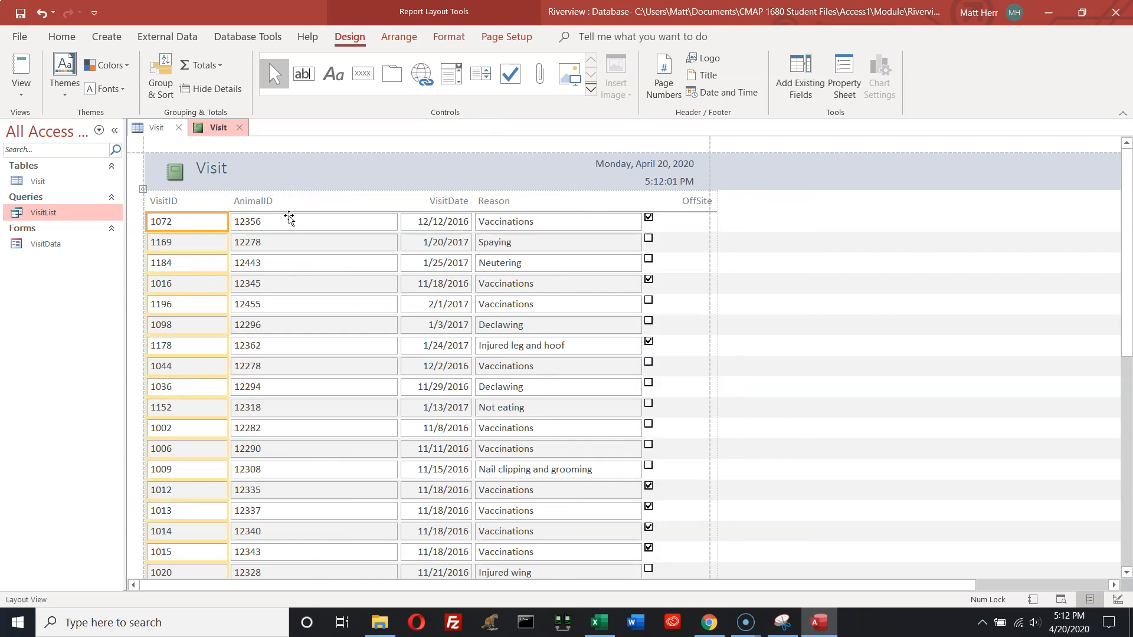
pyautogui.click(336, 201)
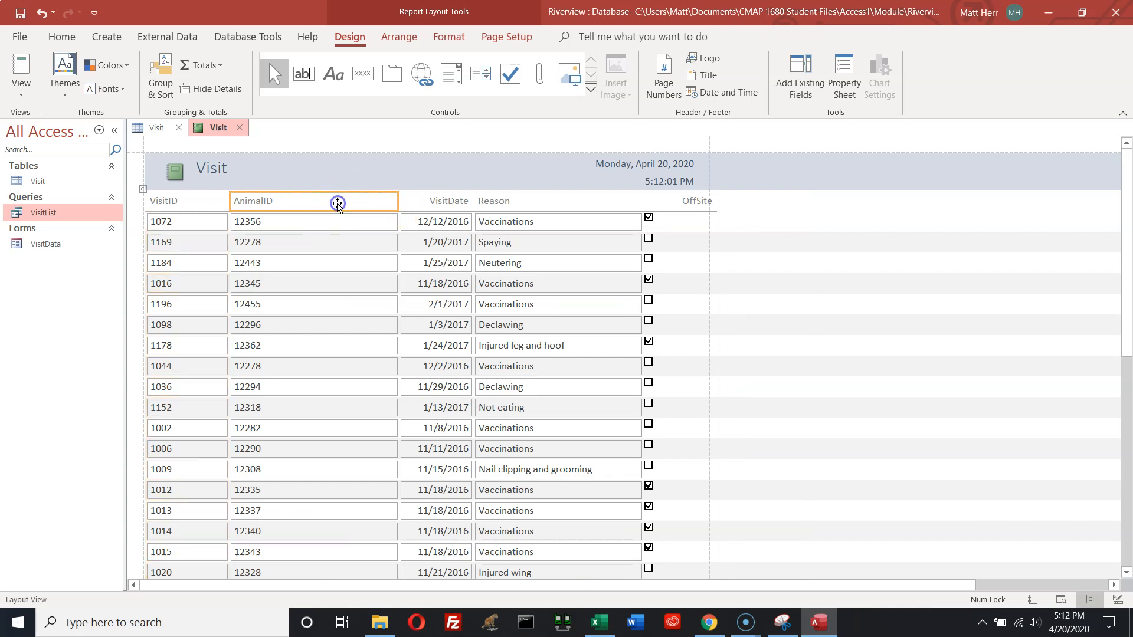
pyautogui.click(291, 220)
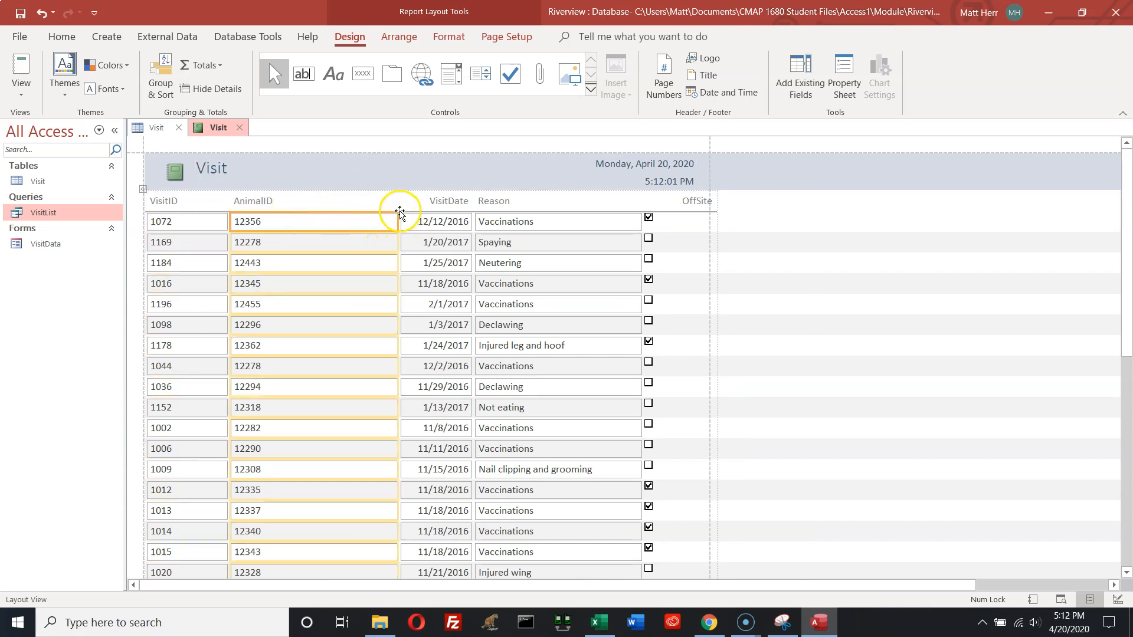
pyautogui.moveTo(396, 217); pyautogui.dragTo(307, 218)
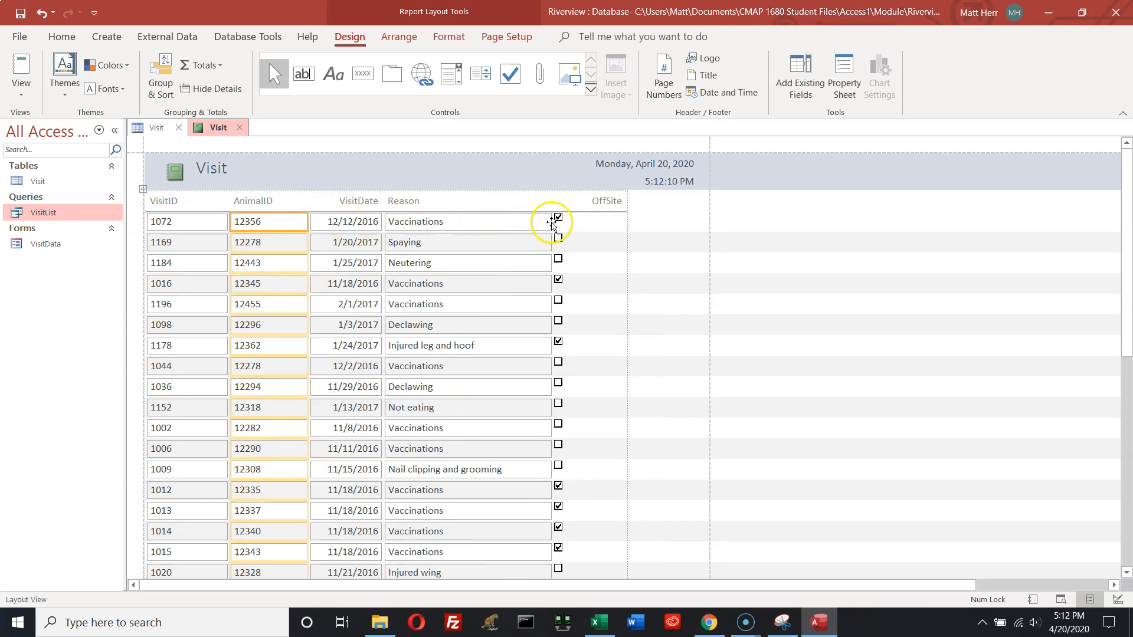
pyautogui.scroll(-2, 503, 349)
pyautogui.scroll(2, 503, 347)
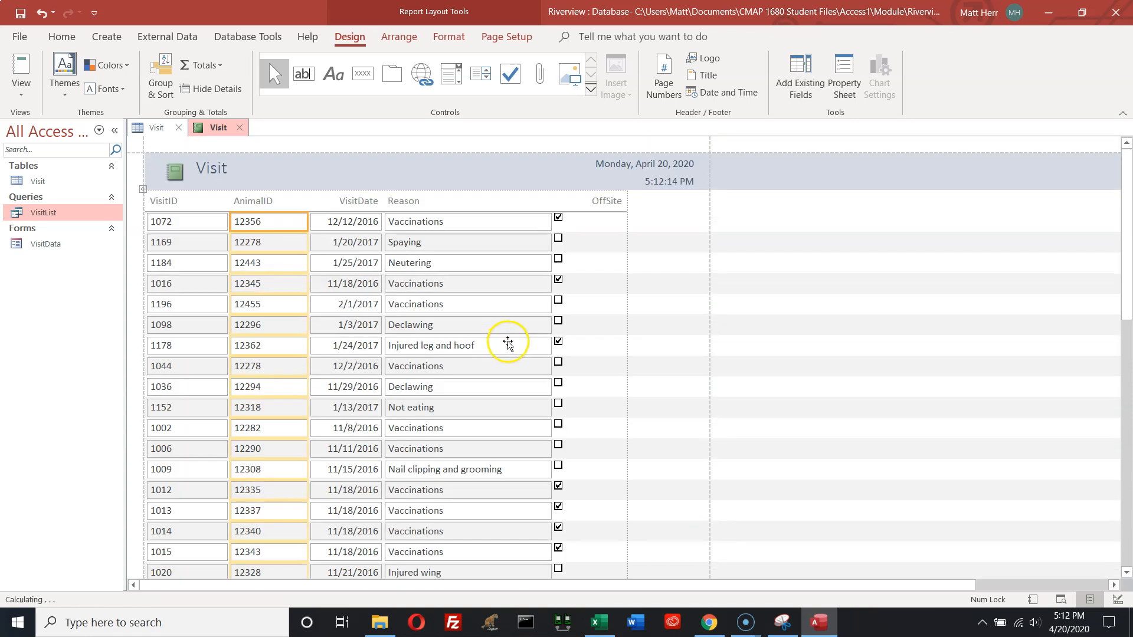
pyautogui.click(538, 219)
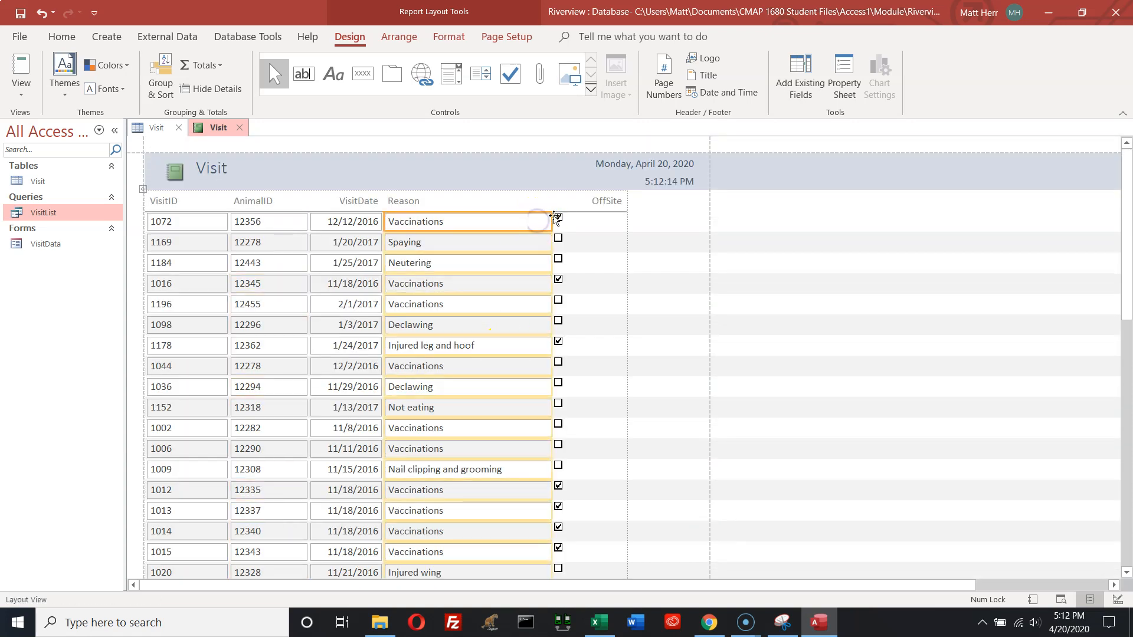
pyautogui.moveTo(550, 216); pyautogui.dragTo(515, 219)
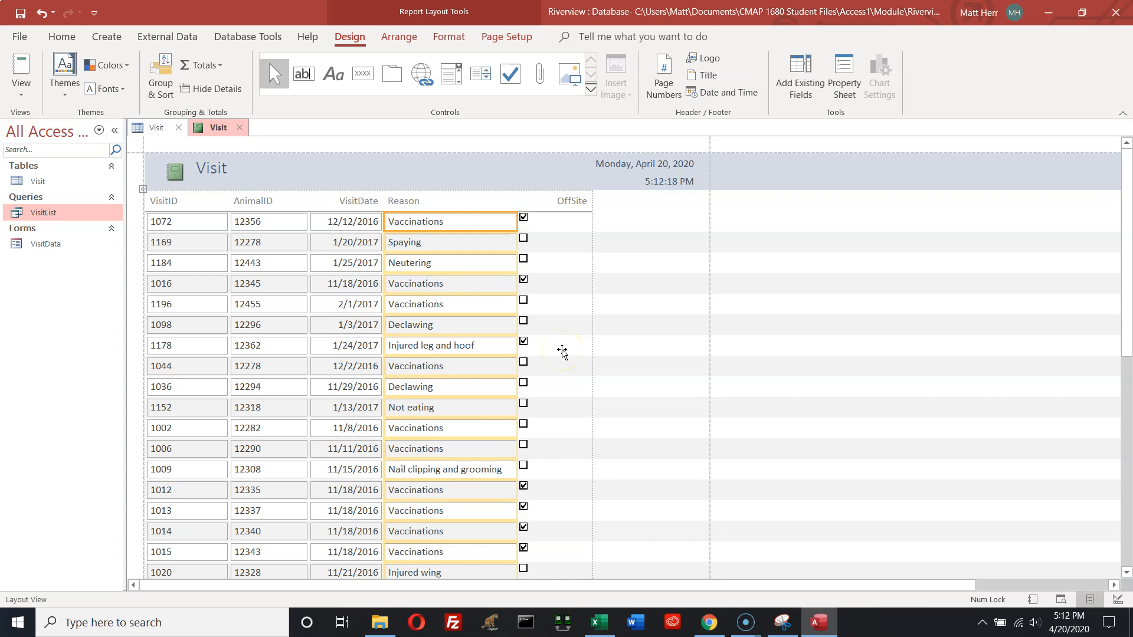
# Move the page number control at the end of the report inside the dashed page boundary
pyautogui.scroll(-10, 562, 351)
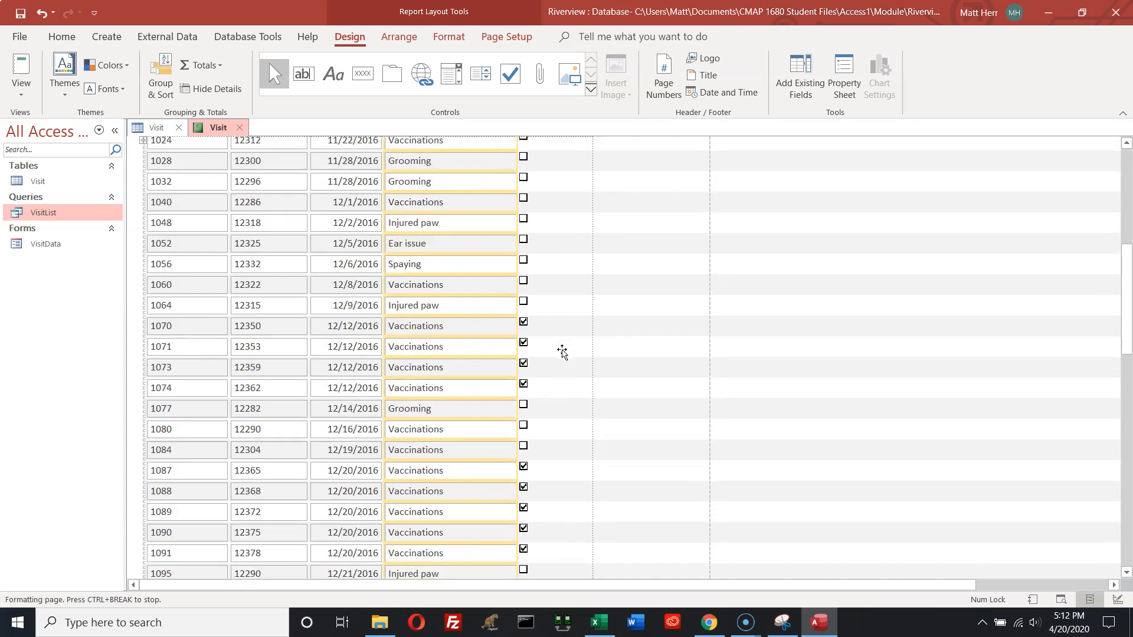
pyautogui.scroll(-12, 563, 353)
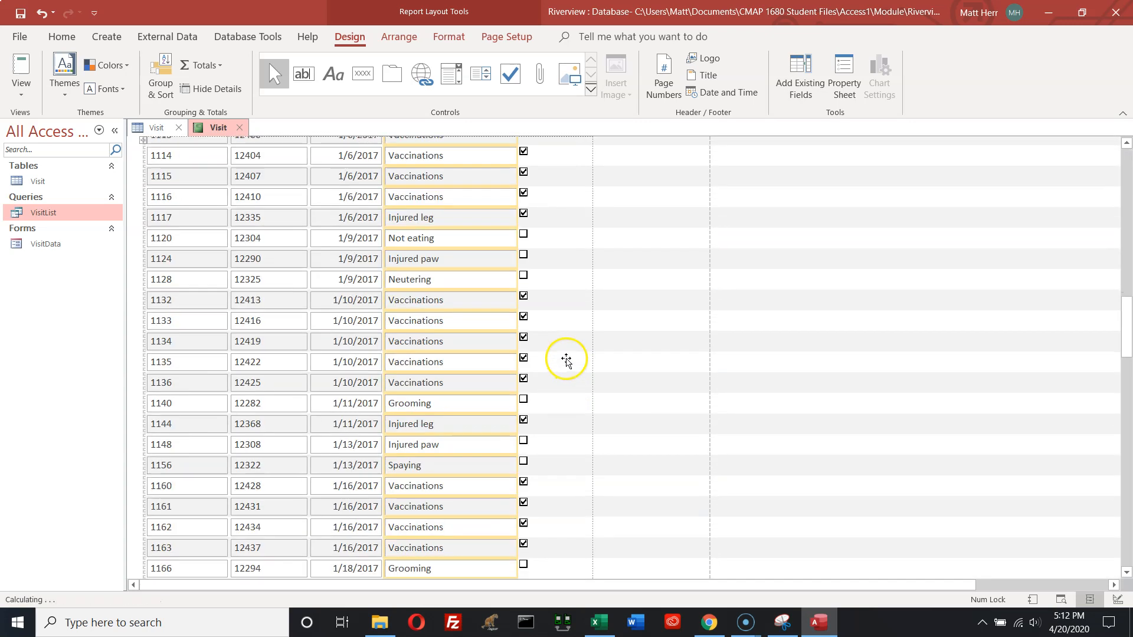
pyautogui.scroll(-5, 565, 360)
pyautogui.click(698, 563)
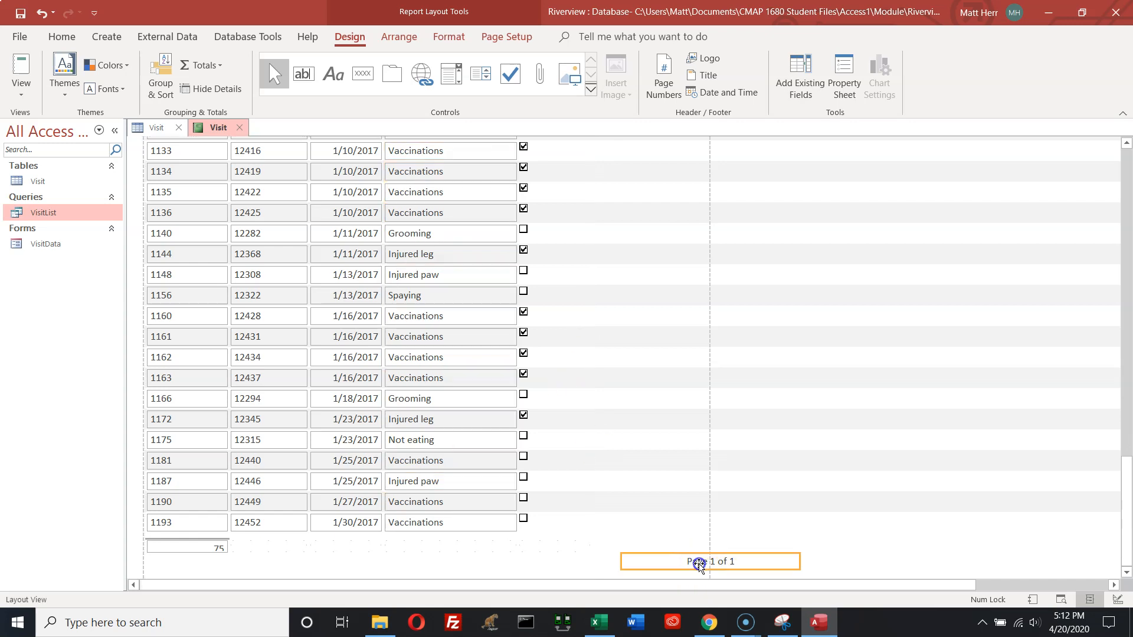
pyautogui.moveTo(682, 561); pyautogui.dragTo(579, 563)
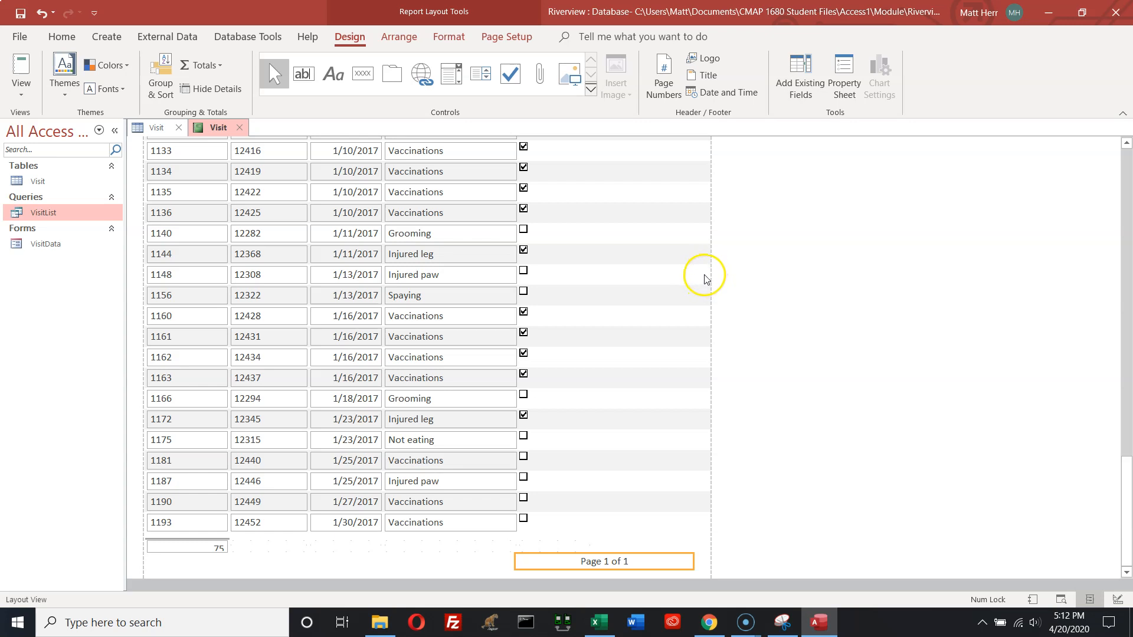
# Make the record count box beneath the VisitID column taller to show its full number, and slightly narrower
pyautogui.click(180, 546)
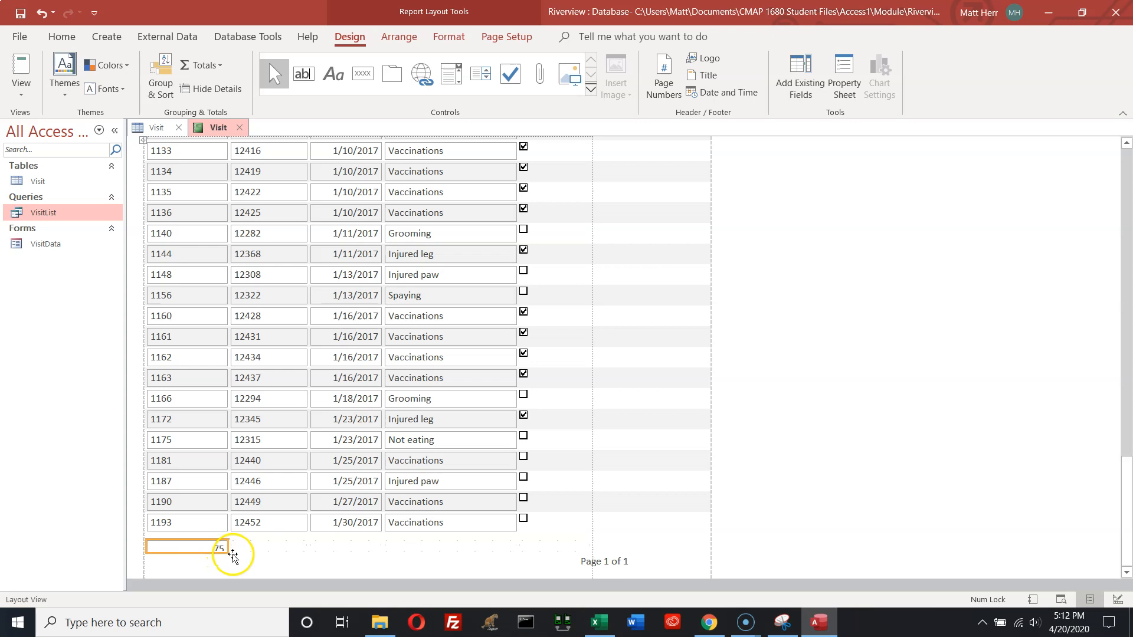
pyautogui.moveTo(229, 555); pyautogui.dragTo(231, 561)
pyautogui.scroll(-3, 345, 565)
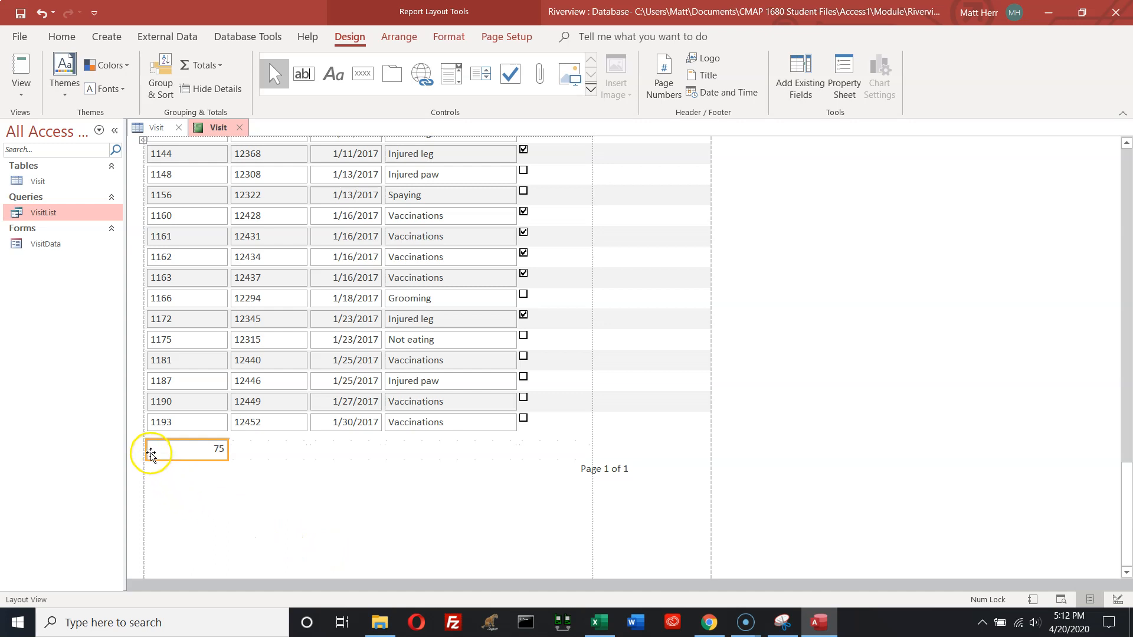
pyautogui.moveTo(147, 449)
pyautogui.mouseDown()
pyautogui.moveTo(161, 449)
pyautogui.moveTo(147, 449)
pyautogui.mouseUp()
pyautogui.moveTo(221, 451)
pyautogui.mouseDown()
pyautogui.moveTo(201, 451)
pyautogui.moveTo(225, 453)
pyautogui.mouseUp()
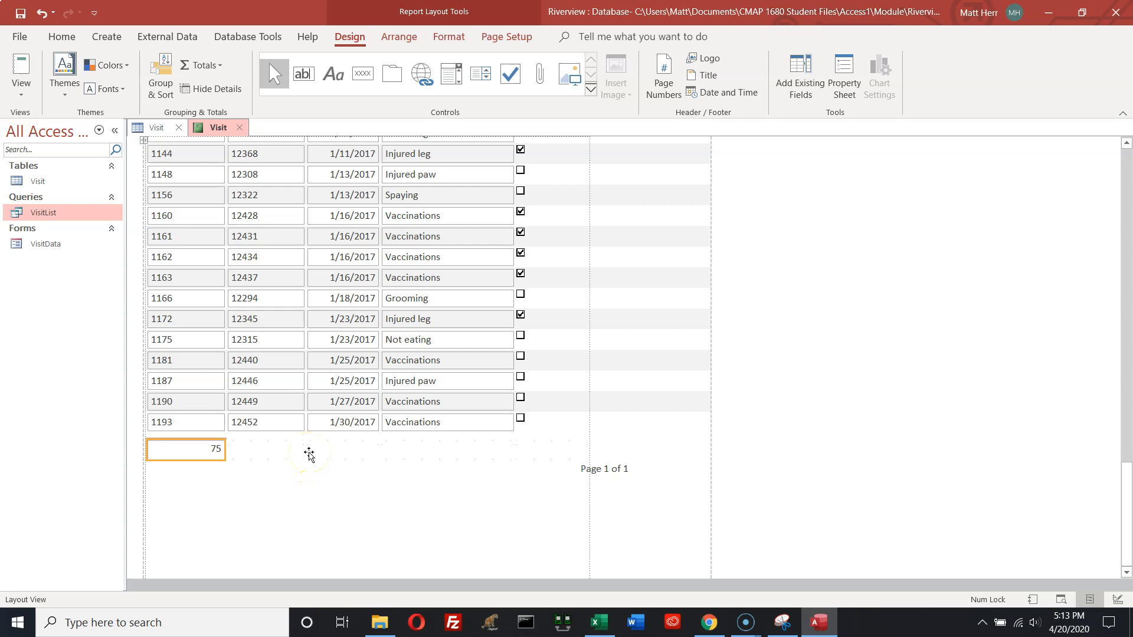
# Shift the page number control further inward so its outer edge lines up with the end of the OffSite column
pyautogui.click(587, 469)
pyautogui.moveTo(587, 469); pyautogui.dragTo(472, 471)
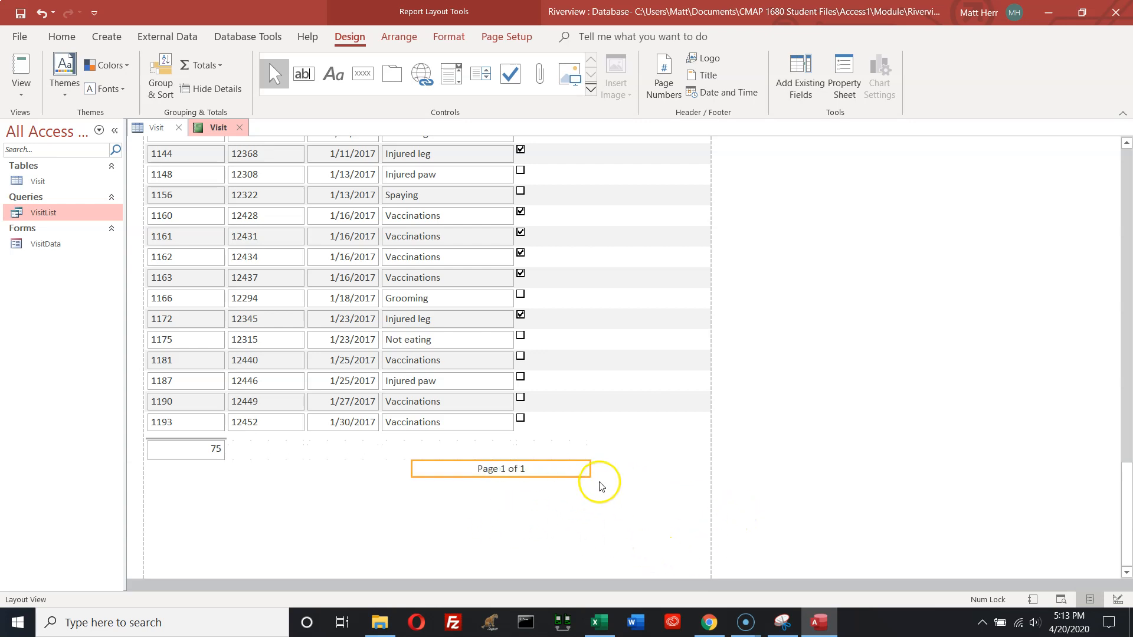
pyautogui.scroll(10, 601, 486)
pyautogui.scroll(2, 572, 478)
pyautogui.scroll(-10, 575, 478)
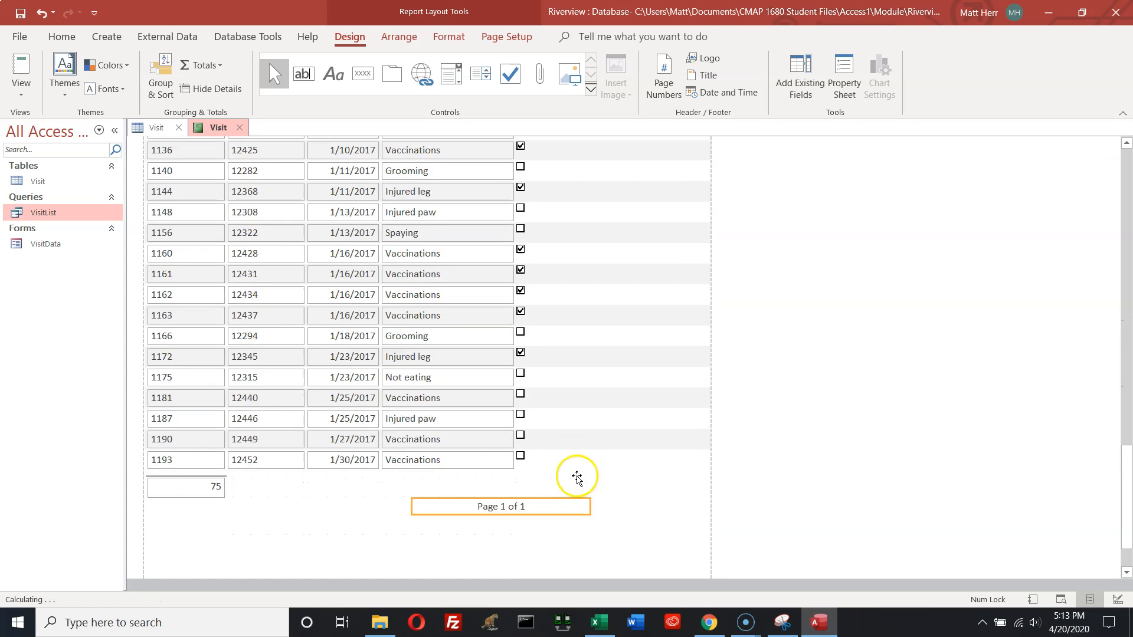
pyautogui.scroll(-1, 577, 477)
# Check the first page of the Visit report in Print Preview, including its header and page footer, and return to Layout View
pyautogui.click(351, 455)
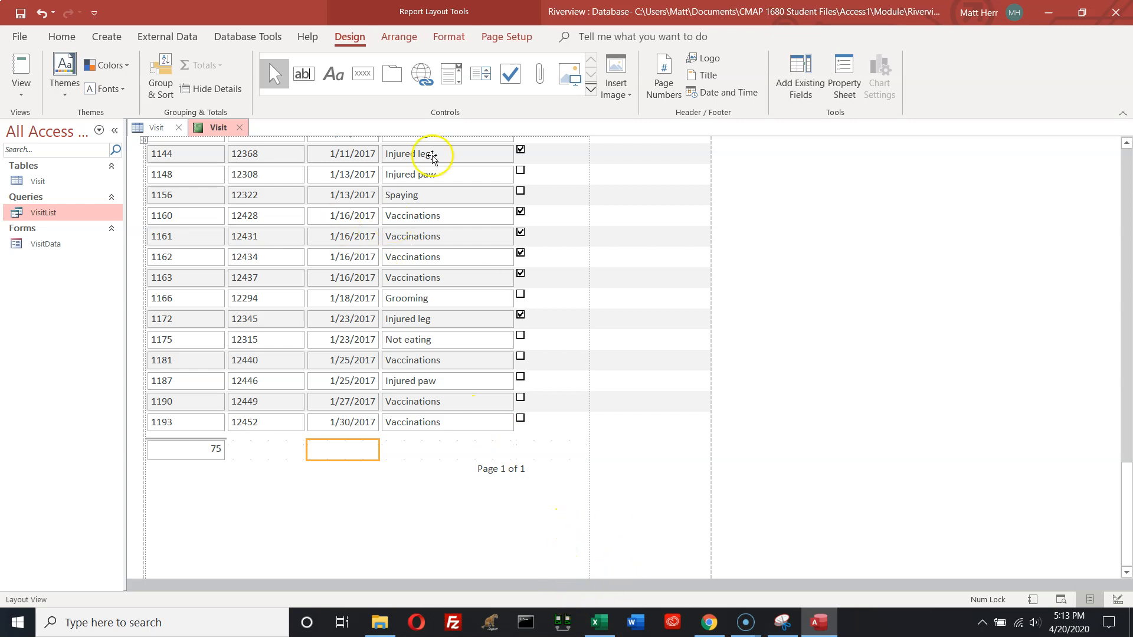
pyautogui.click(354, 38)
pyautogui.click(345, 47)
pyautogui.click(23, 96)
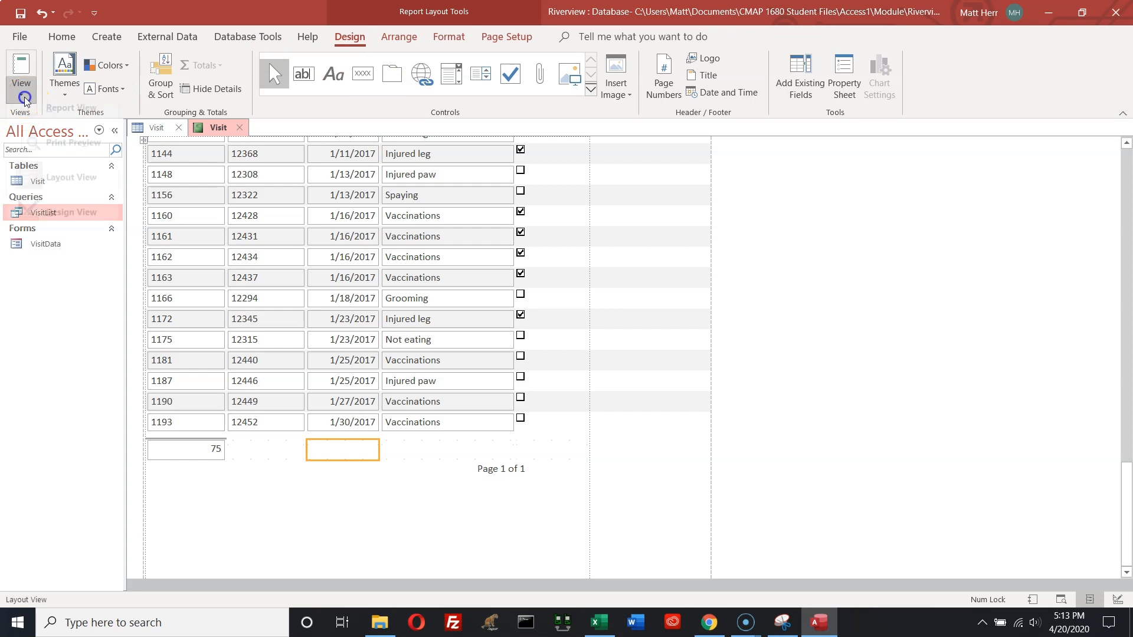
pyautogui.click(47, 160)
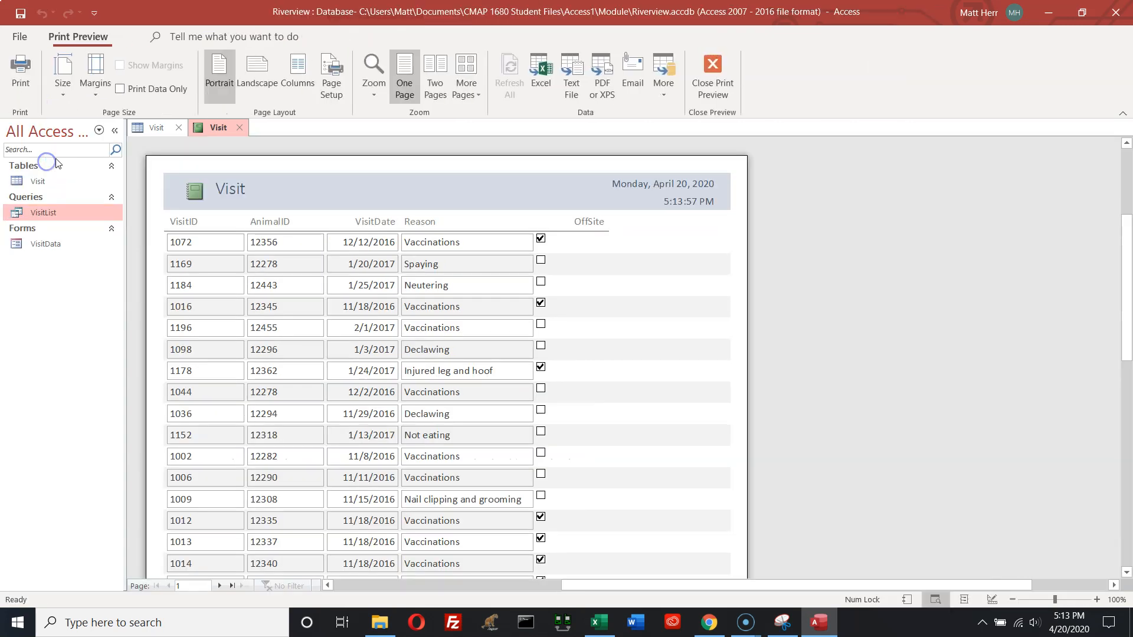
pyautogui.scroll(-5, 472, 413)
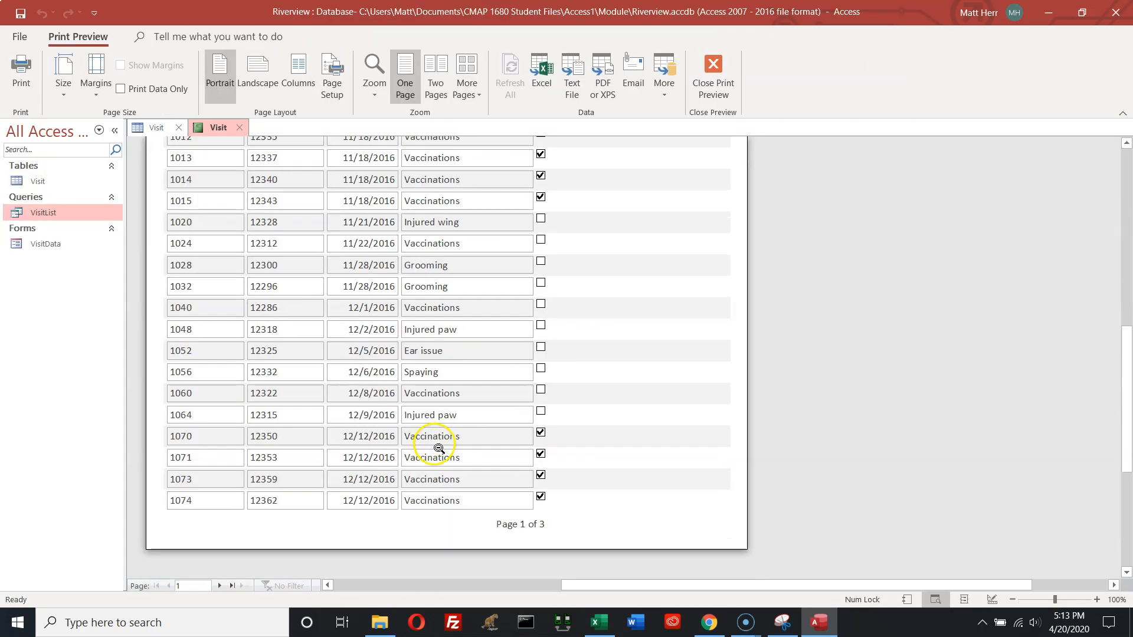
pyautogui.scroll(-1, 432, 446)
pyautogui.scroll(6, 433, 447)
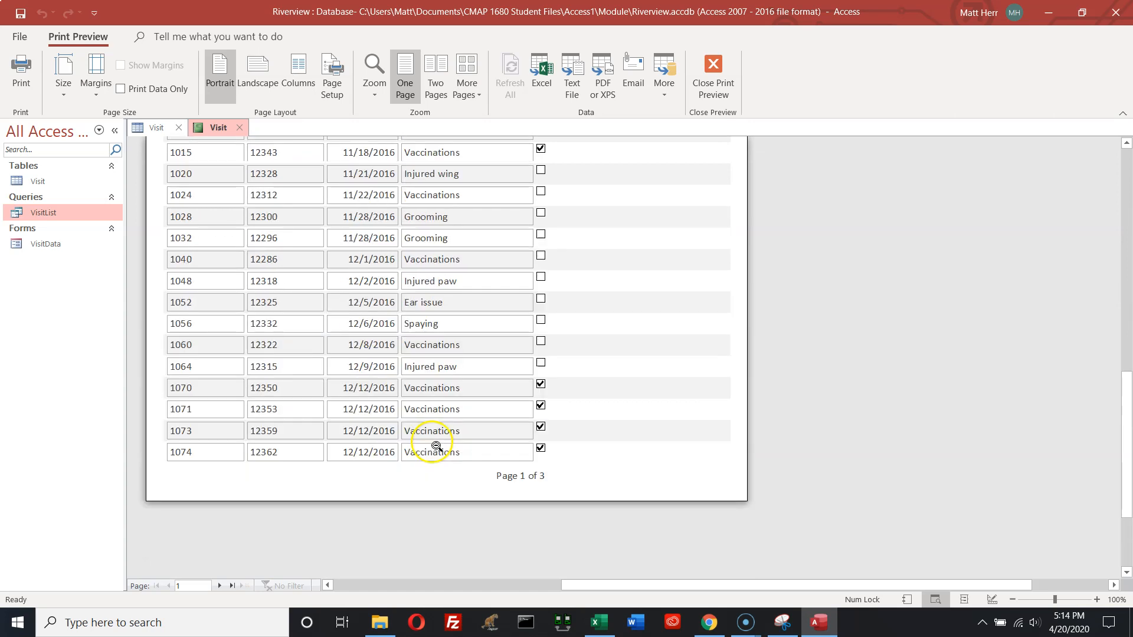
pyautogui.scroll(8, 432, 447)
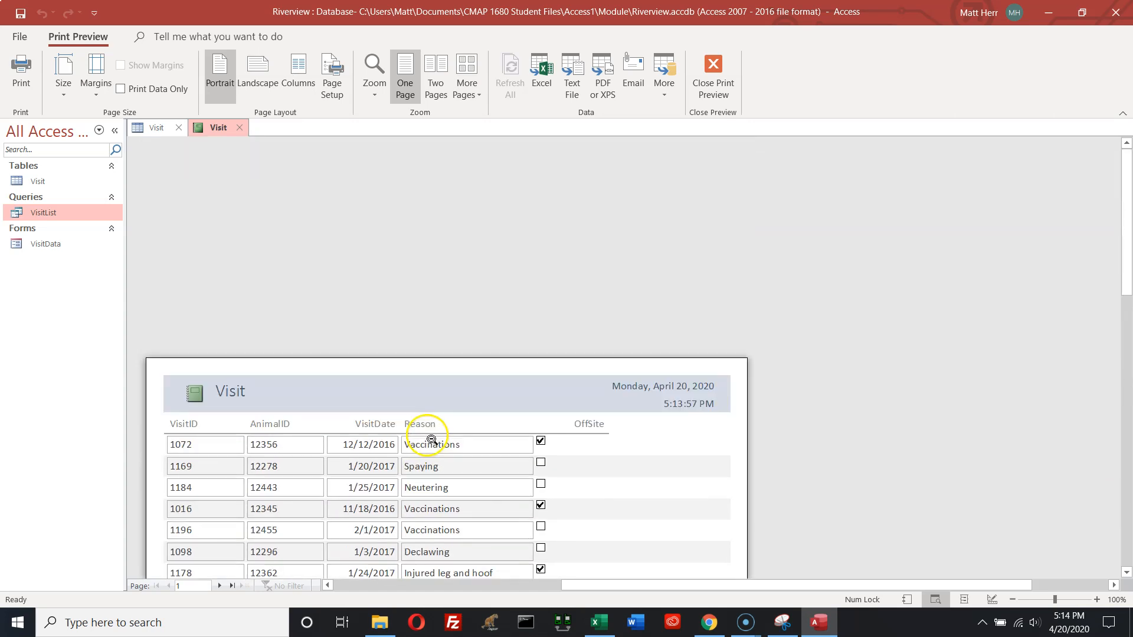
pyautogui.scroll(-3, 431, 442)
pyautogui.scroll(-5, 432, 441)
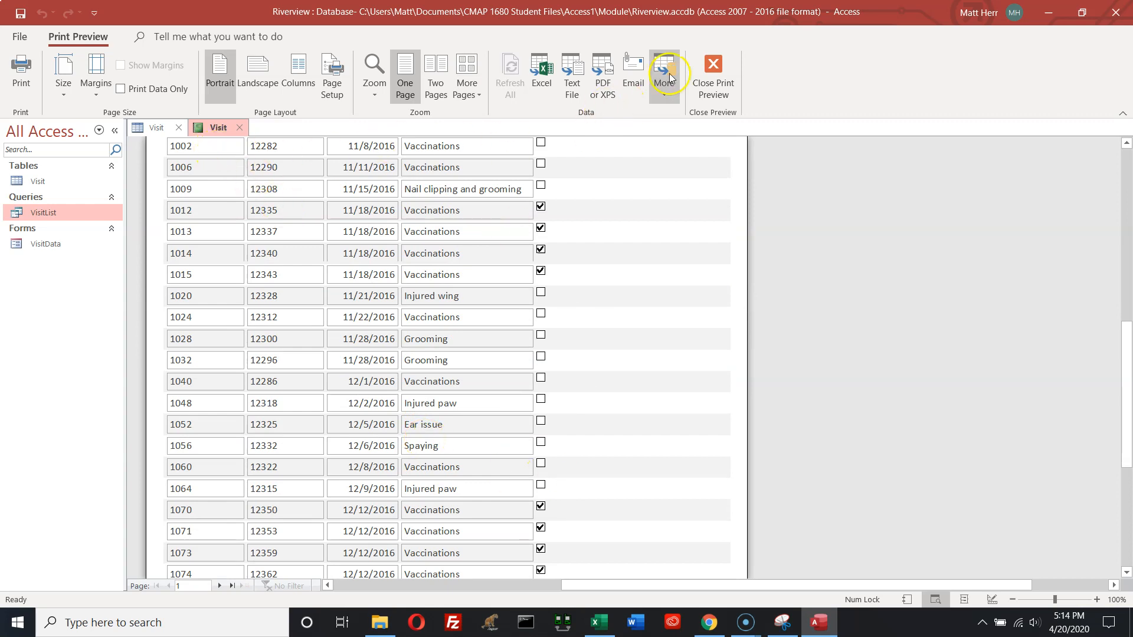
pyautogui.click(693, 76)
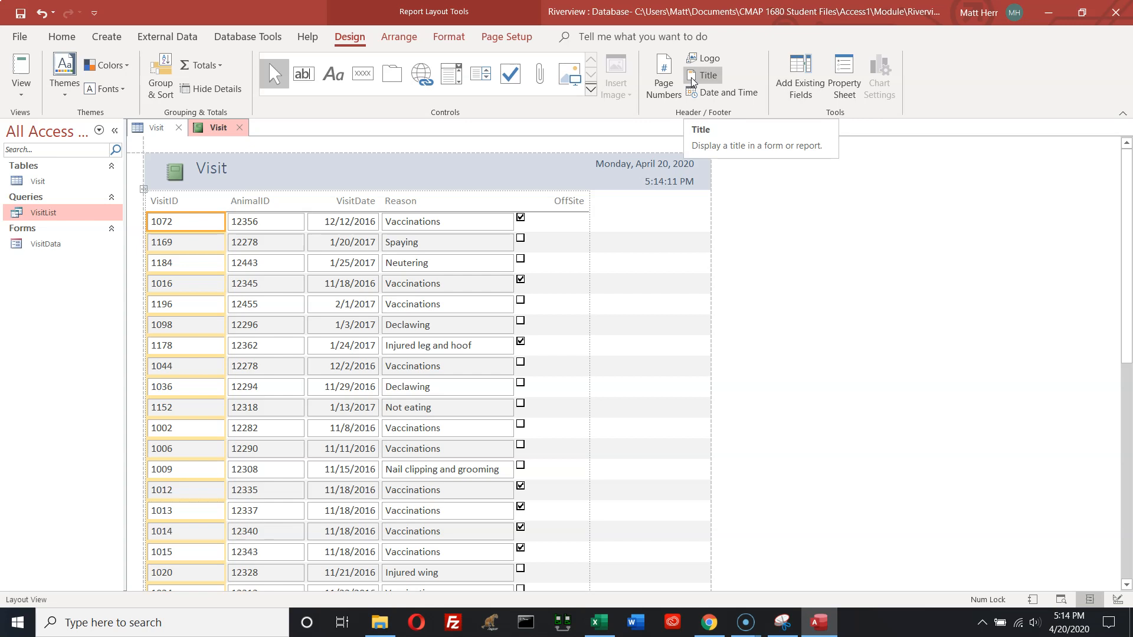
# Close the report, saving it under the name VisitDetails, and close the Visit table
pyautogui.click(226, 129)
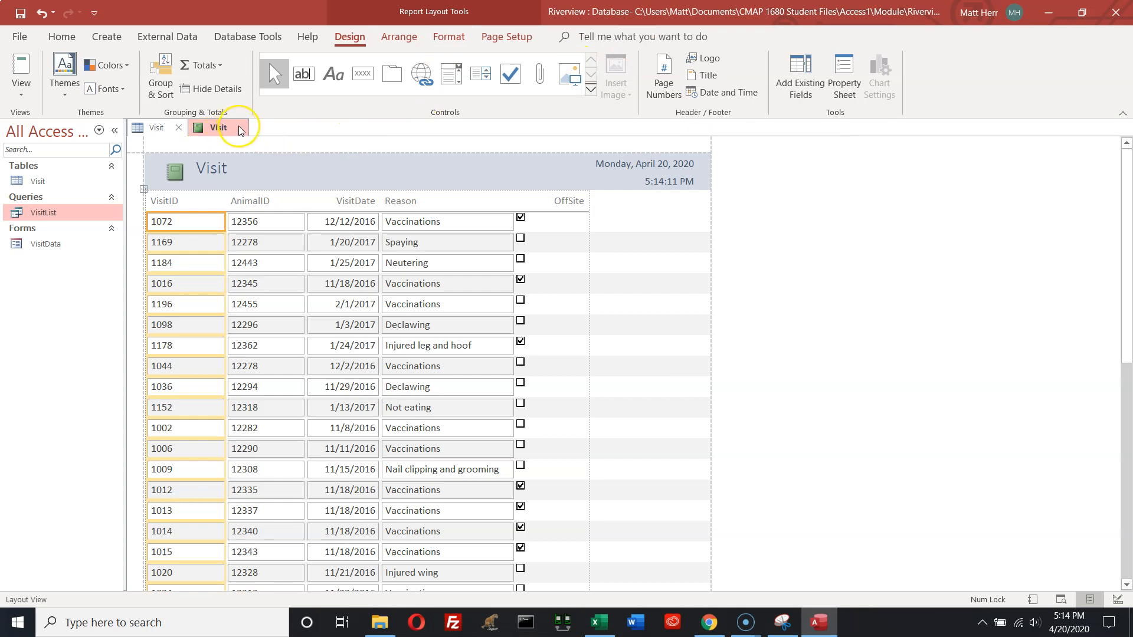
pyautogui.click(239, 127)
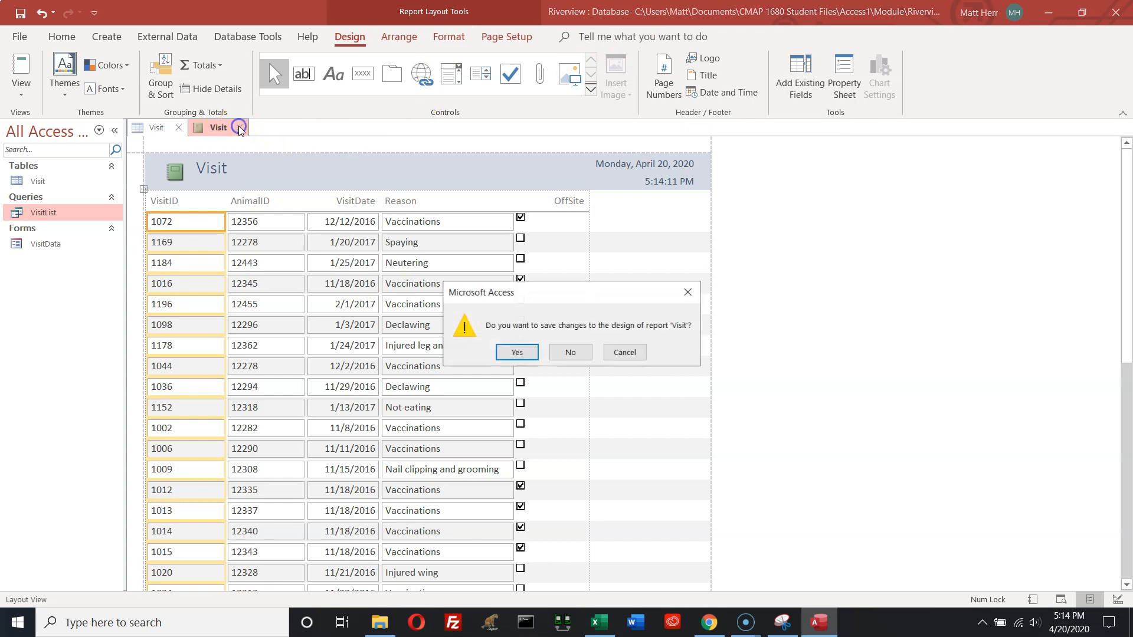
pyautogui.click(517, 353)
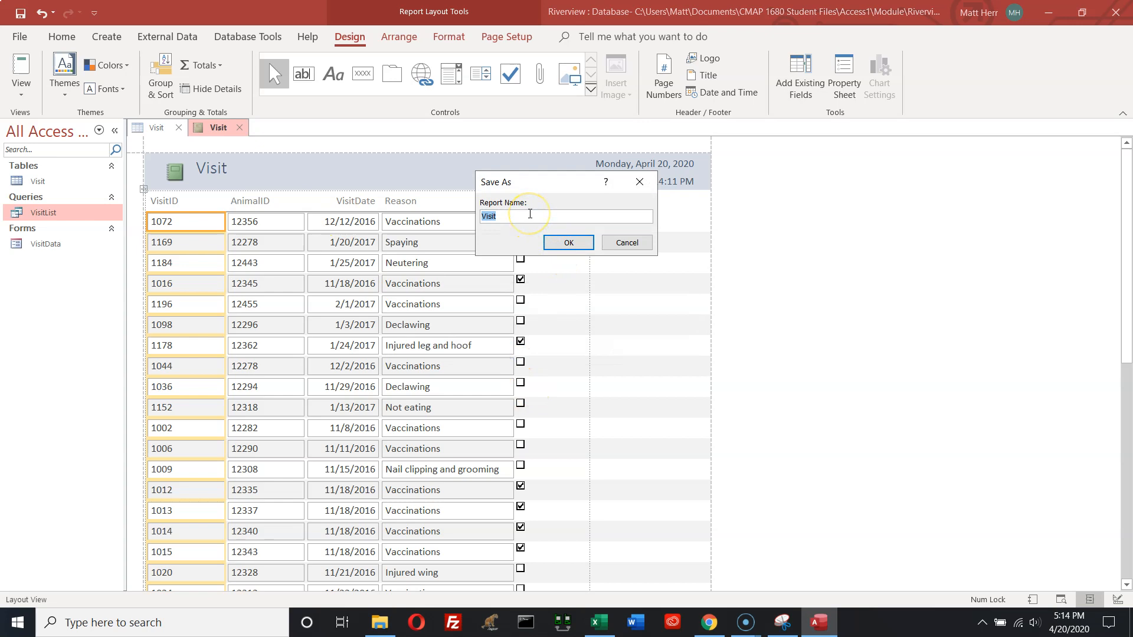
pyautogui.click(505, 216)
pyautogui.write('Details')
pyautogui.click(566, 243)
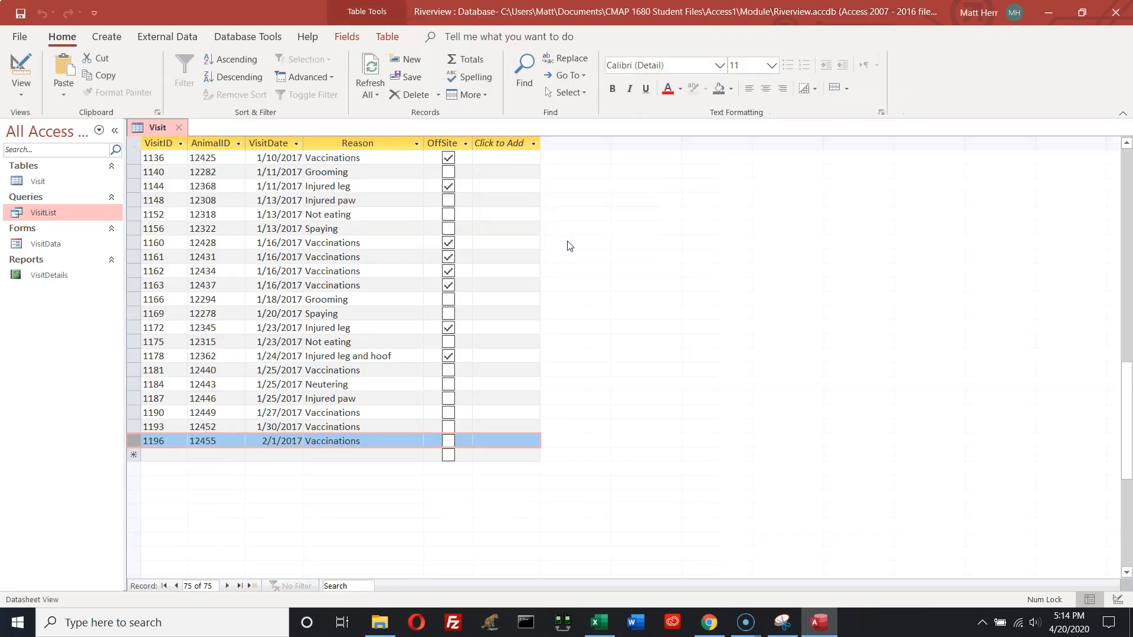
pyautogui.click(565, 229)
pyautogui.click(179, 127)
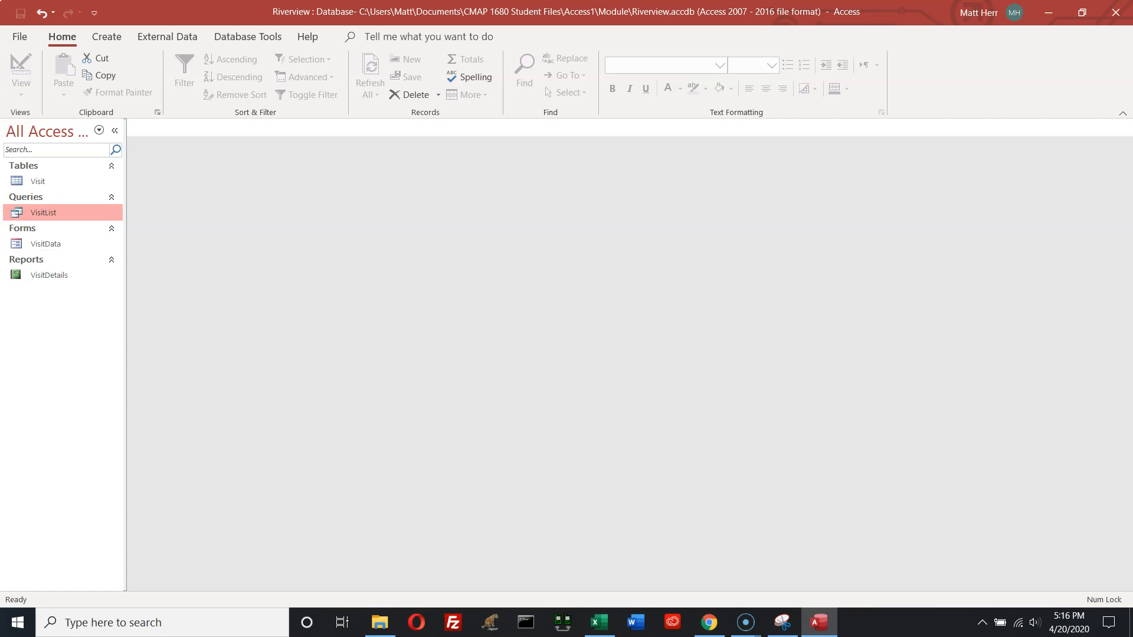
pyautogui.click(17, 39)
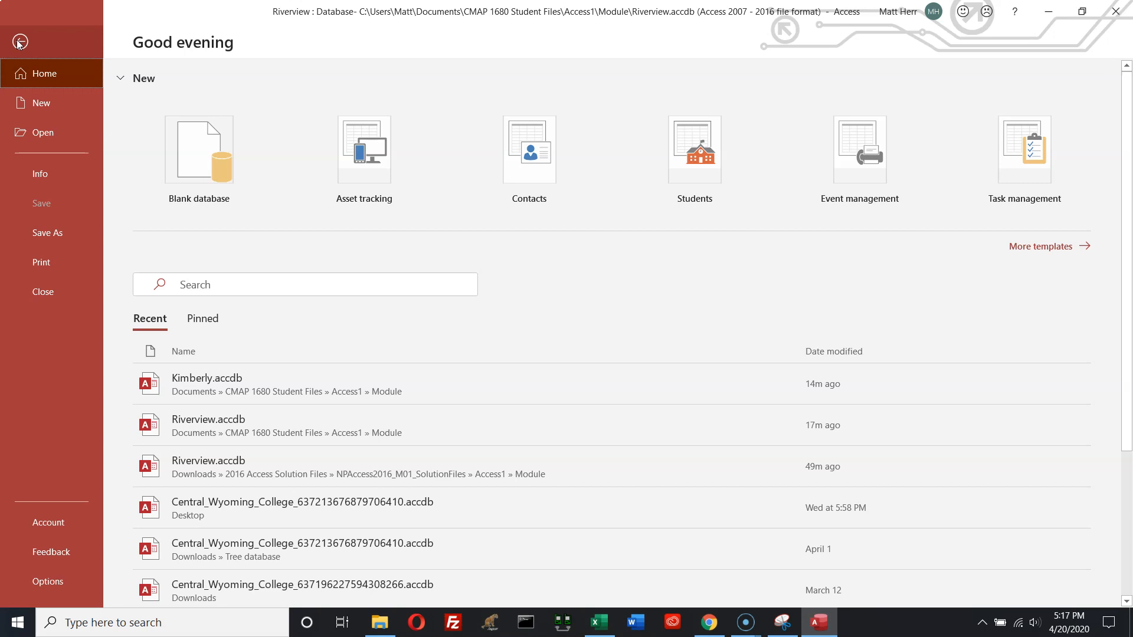
pyautogui.click(22, 42)
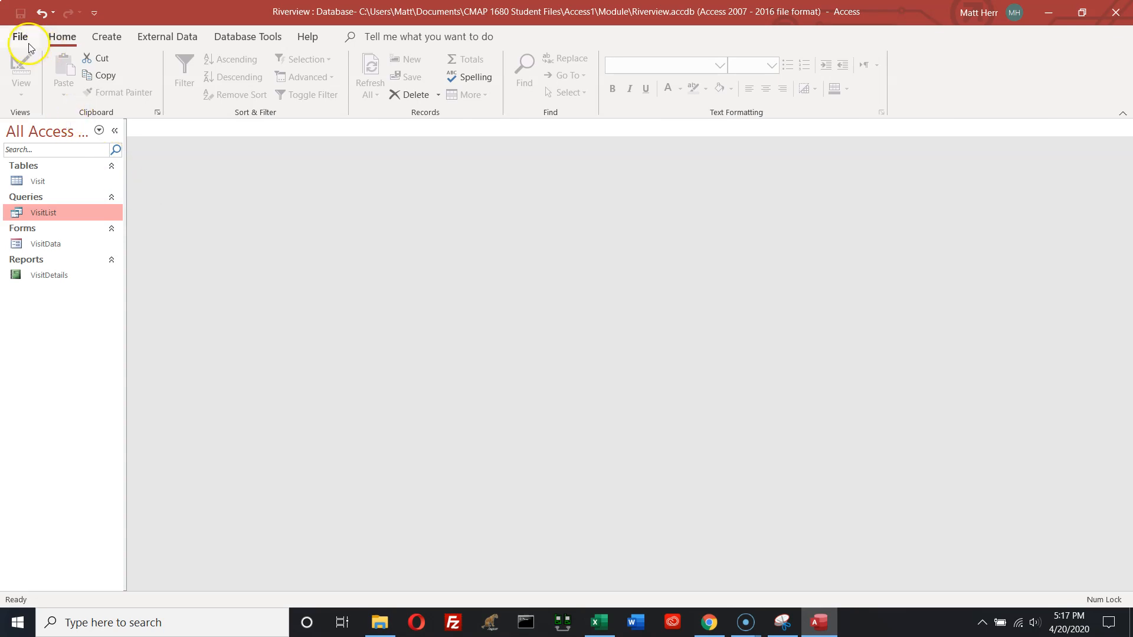
pyautogui.click(28, 43)
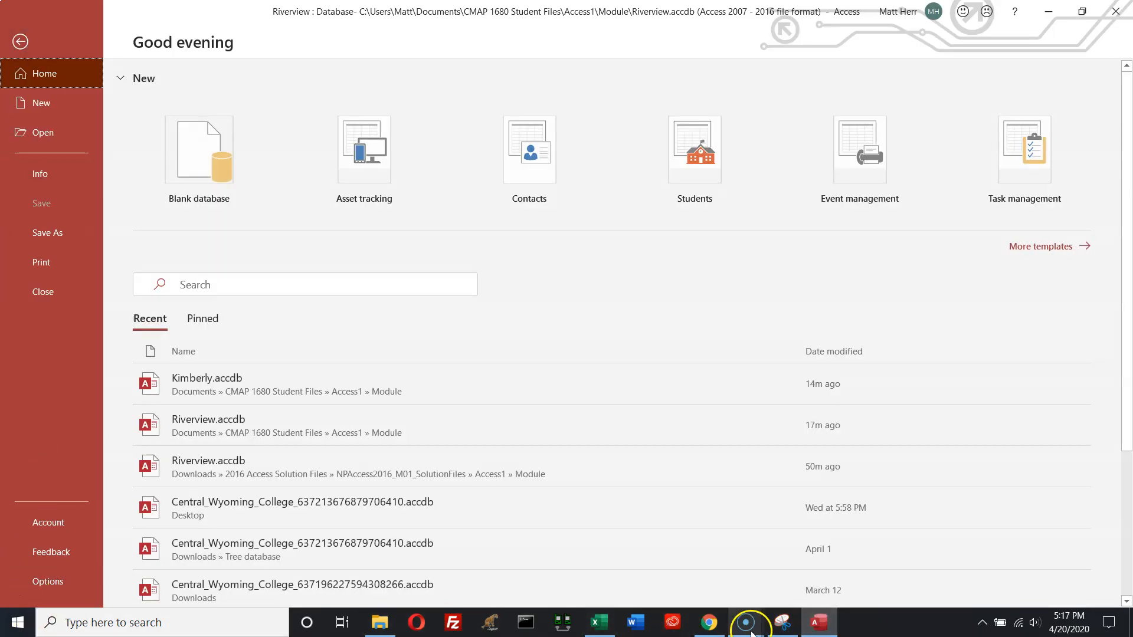
pyautogui.click(718, 549)
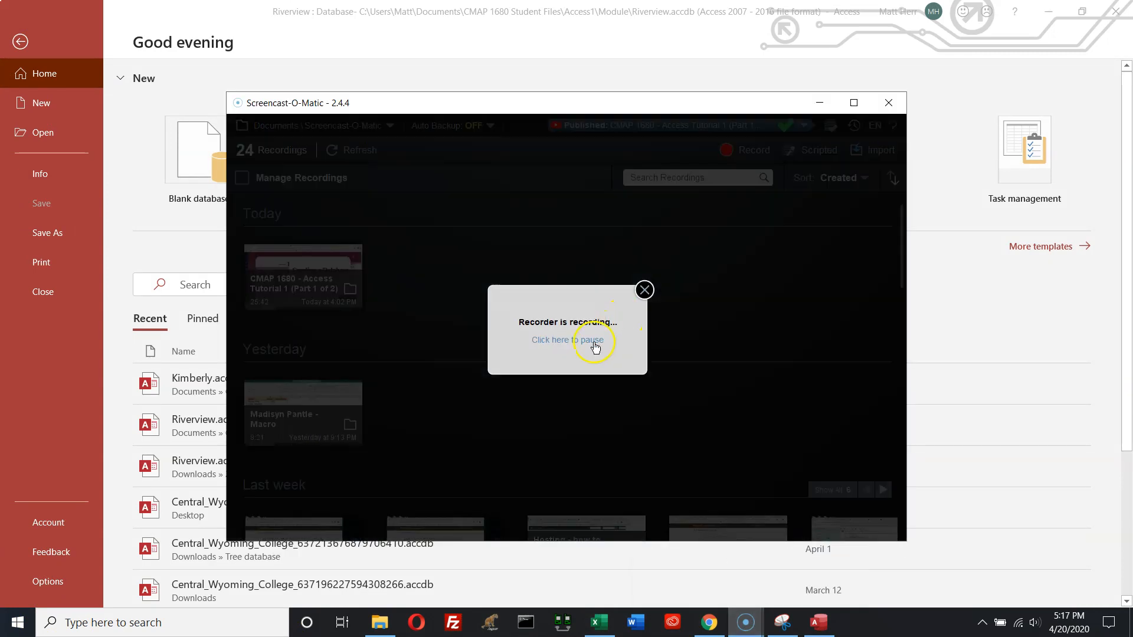
pyautogui.click(594, 346)
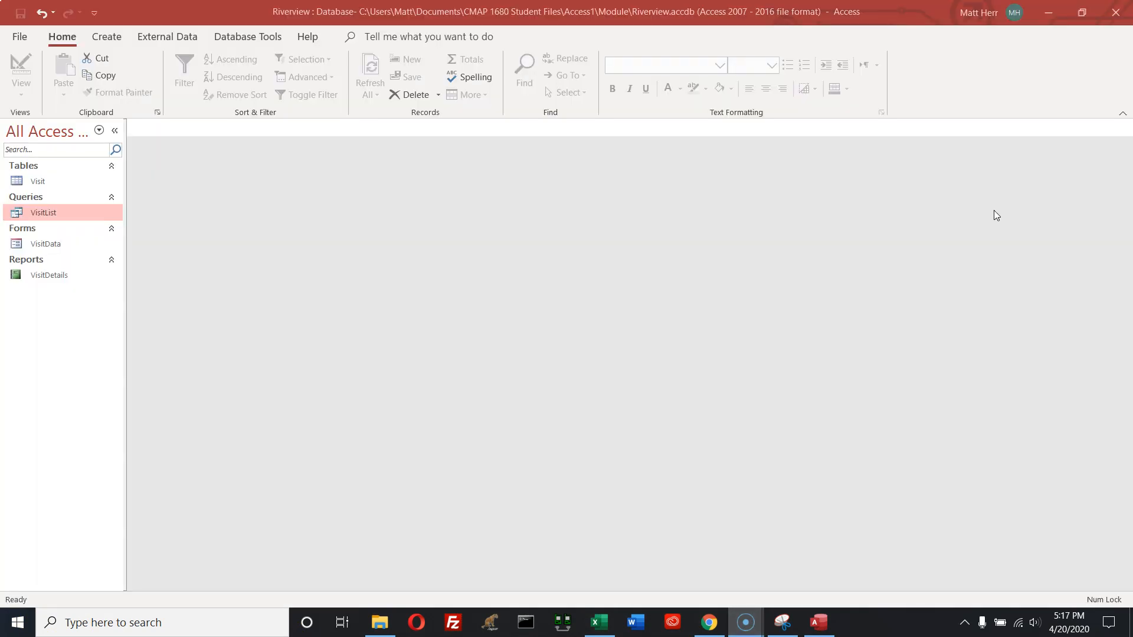
# Compact and repair the Riverview database, and close Access
pyautogui.click(21, 37)
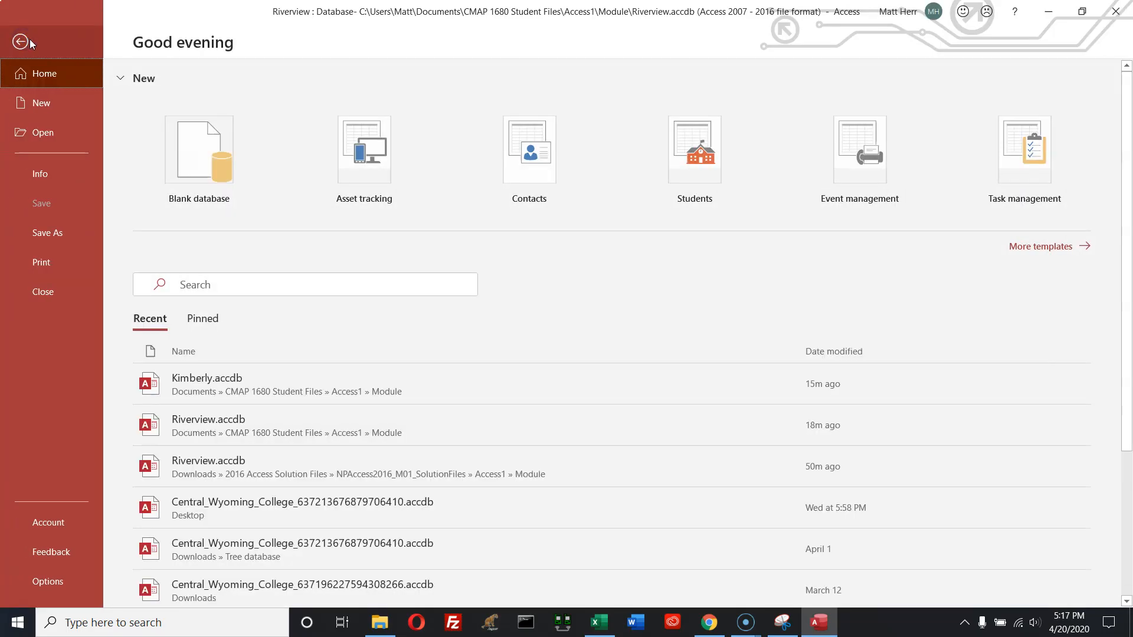
pyautogui.click(48, 174)
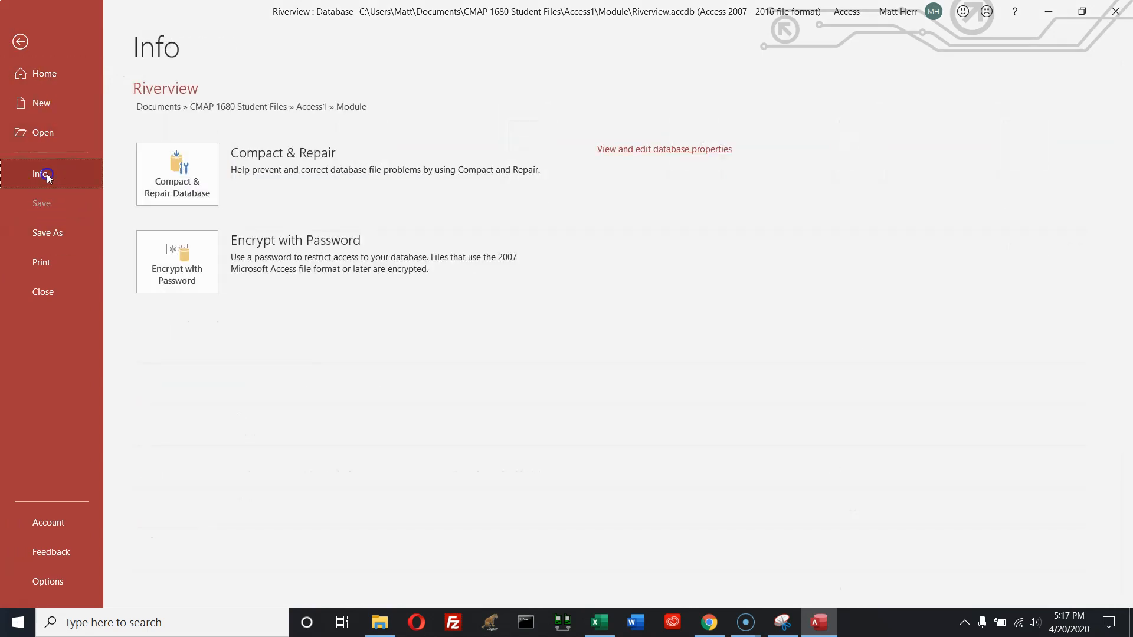
pyautogui.click(196, 167)
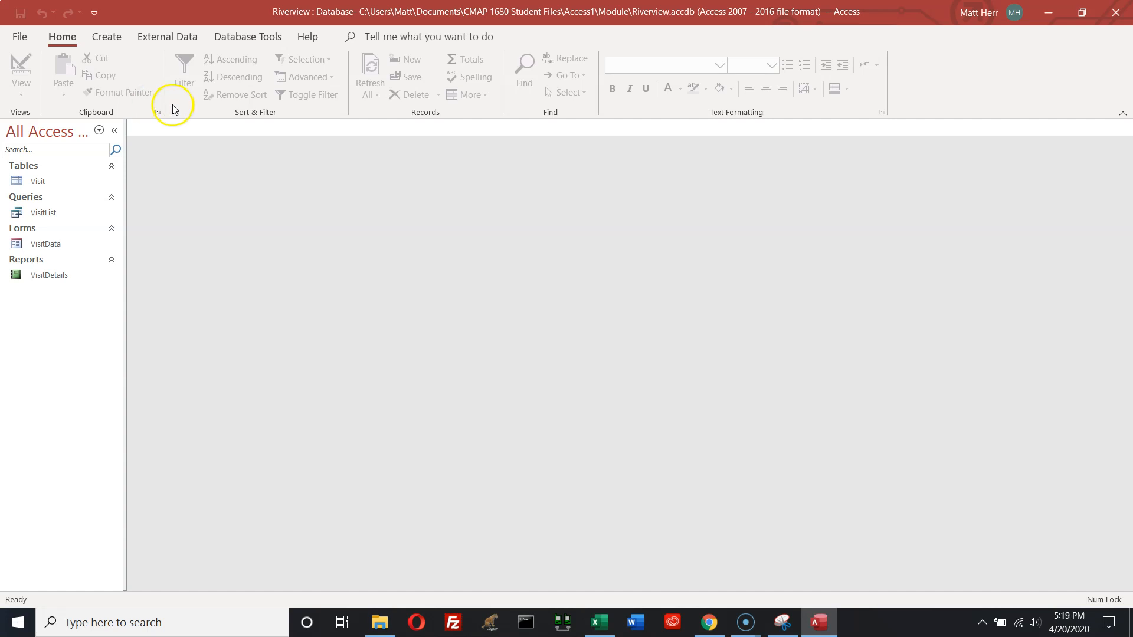
pyautogui.click(1115, 10)
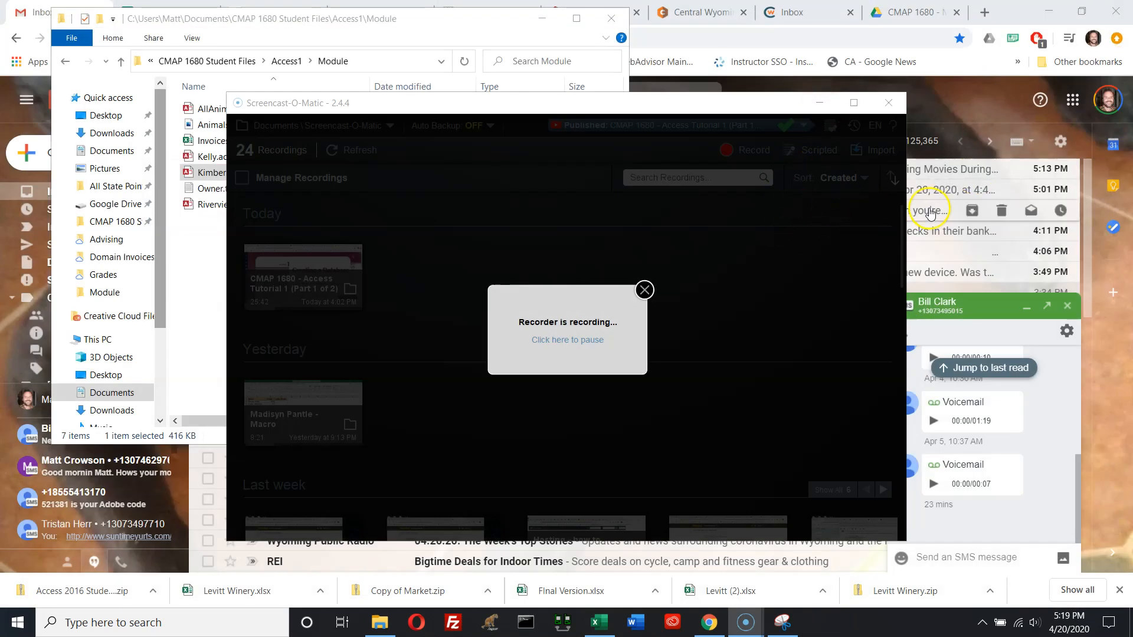
# Switch to Chrome and open the Canvas dashboard in the course inbox tab to view the course cards
pyautogui.click(979, 90)
pyautogui.click(791, 12)
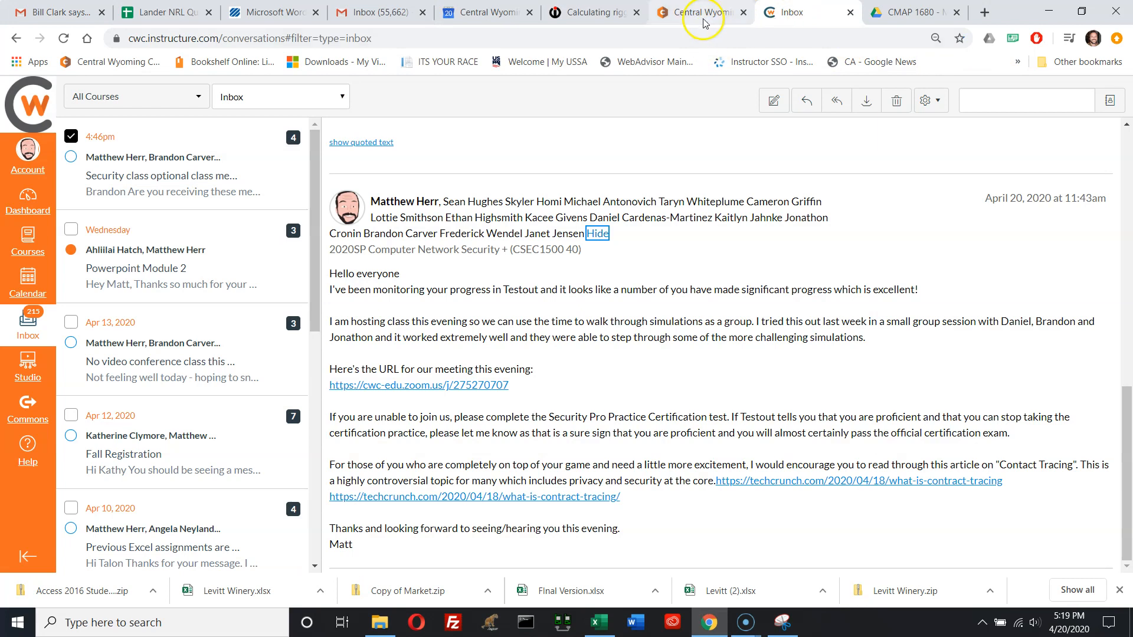
pyautogui.click(28, 201)
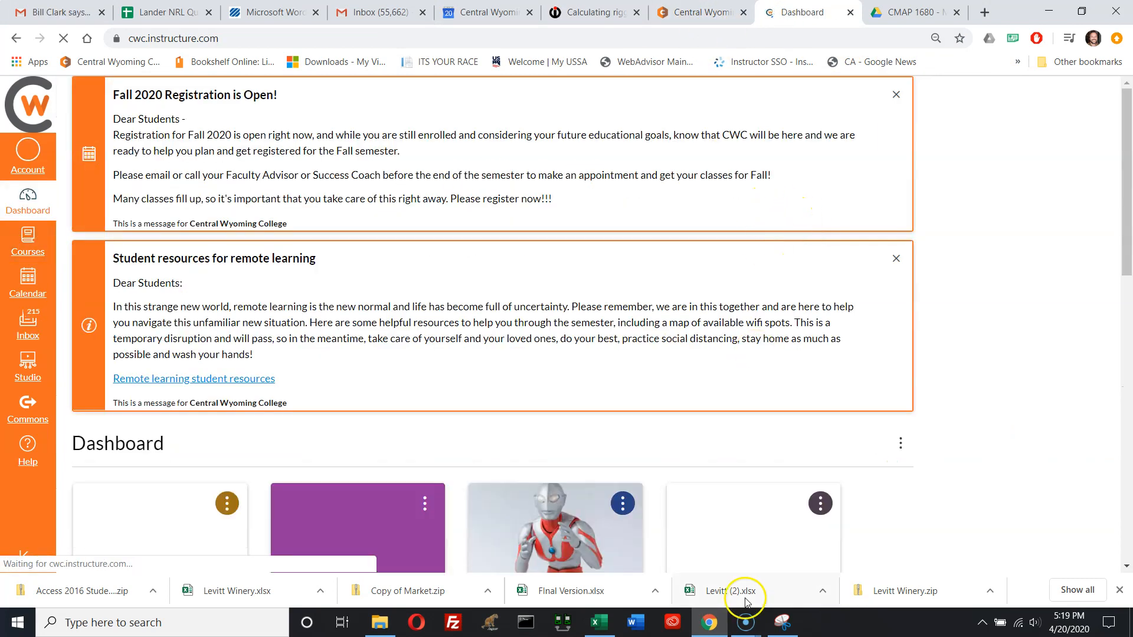
pyautogui.scroll(-2, 621, 502)
pyautogui.scroll(-1, 622, 502)
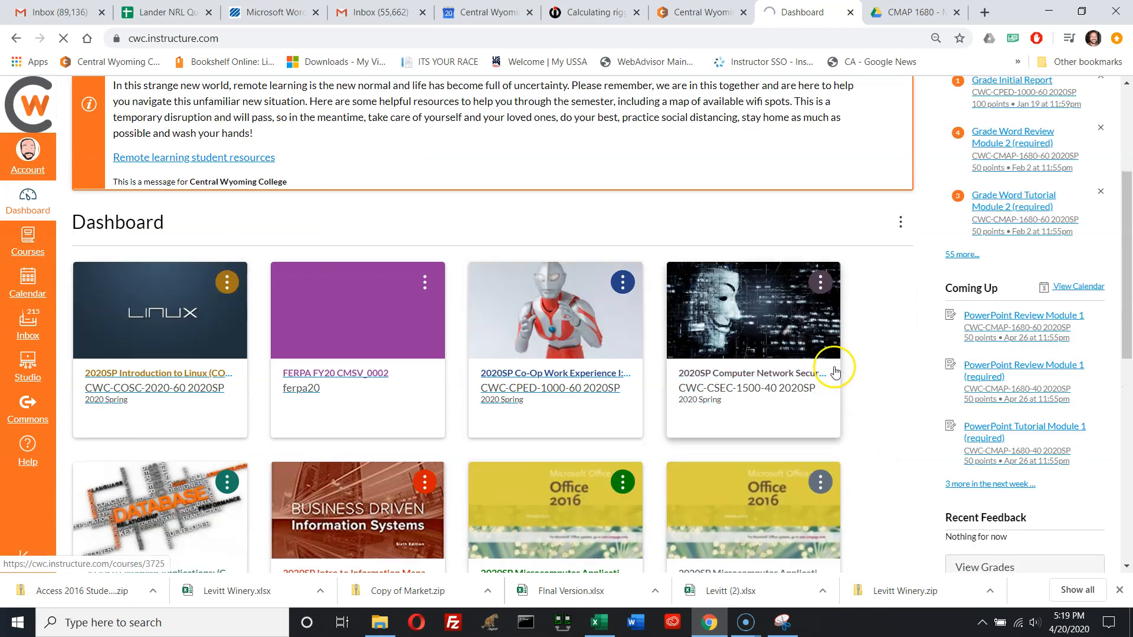